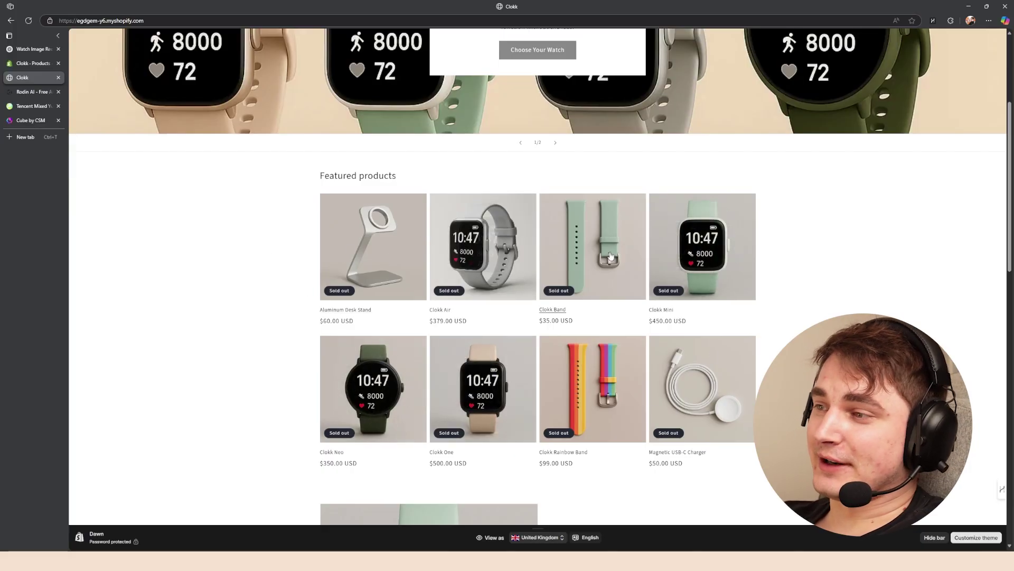
- Look over the hero banner and the featured watches, bands and accessories on the Clokk store's home page
scroll(781, 287, "down", 4)
scroll(784, 288, "up", 2)
scroll(784, 288, "up", 1)
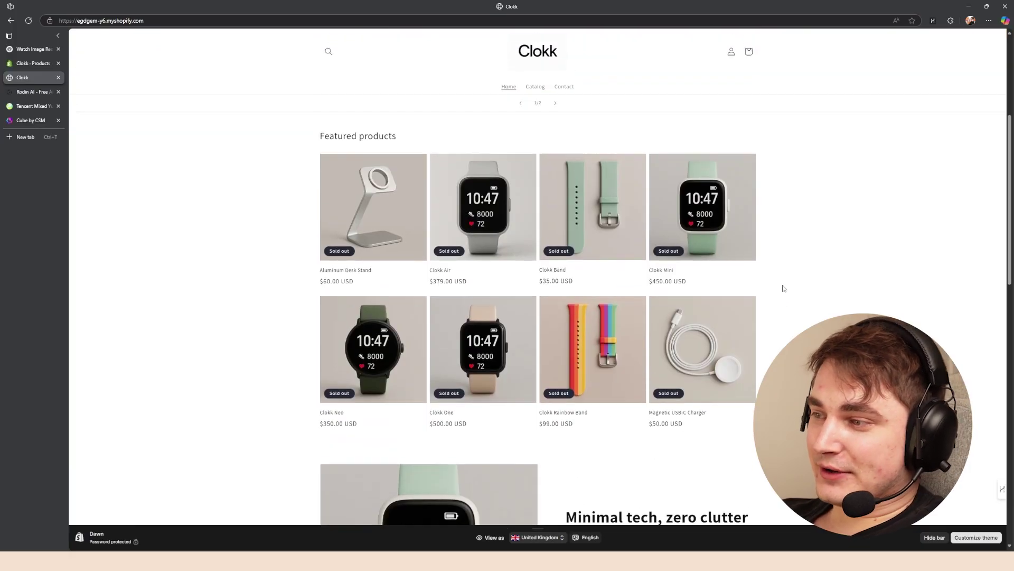
scroll(795, 270, "up", 2)
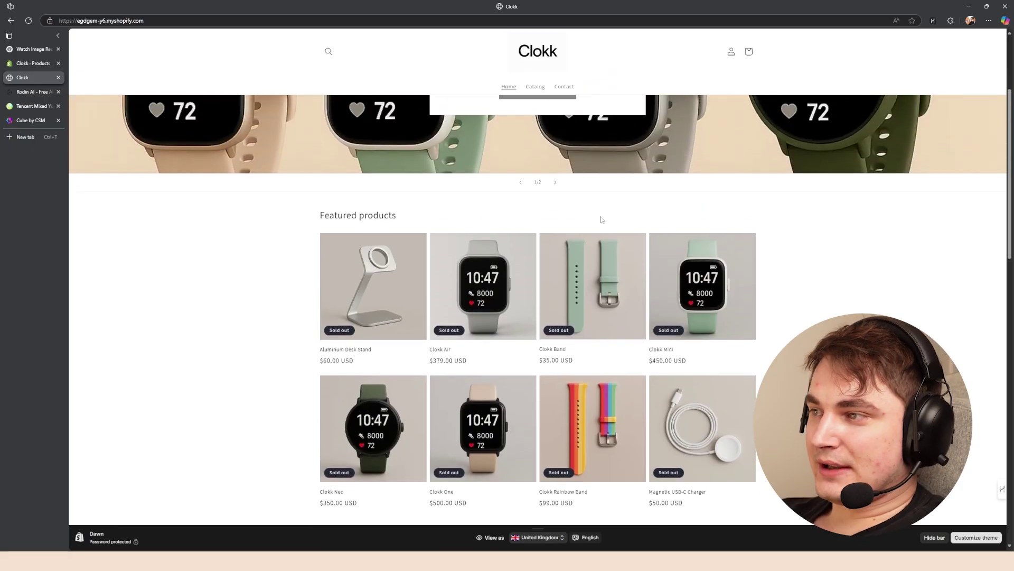
scroll(606, 220, "down", 2)
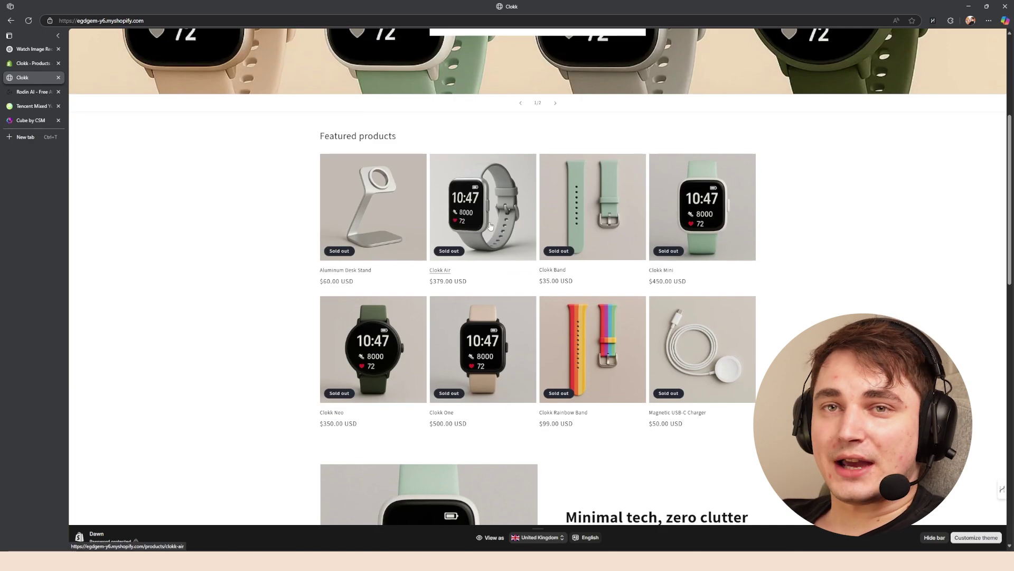
scroll(487, 219, "up", 2)
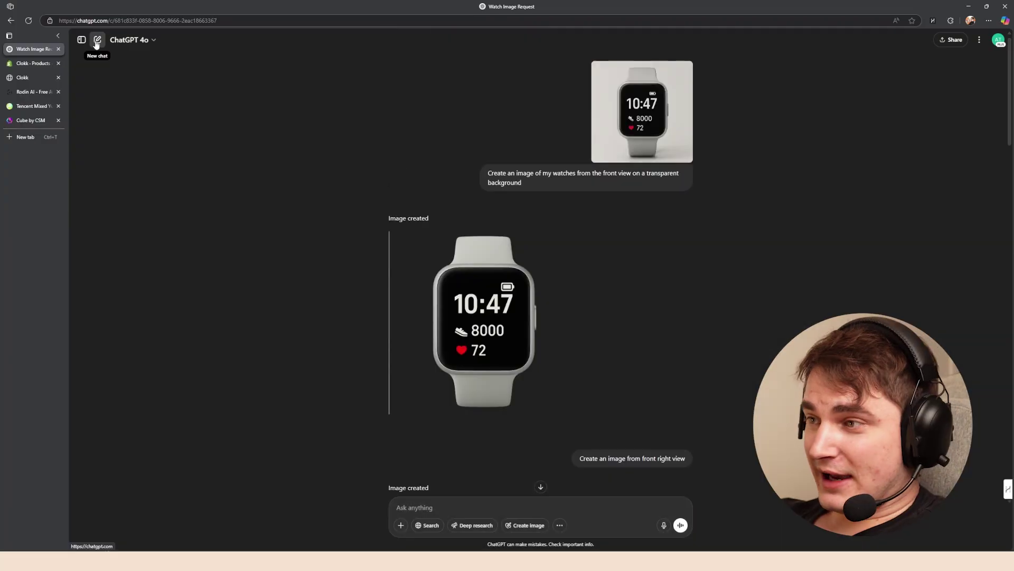
- Start a new ChatGPT chat, attach the watch photo and enter a prompt for an image of the watches on transparent background
left_click(97, 41)
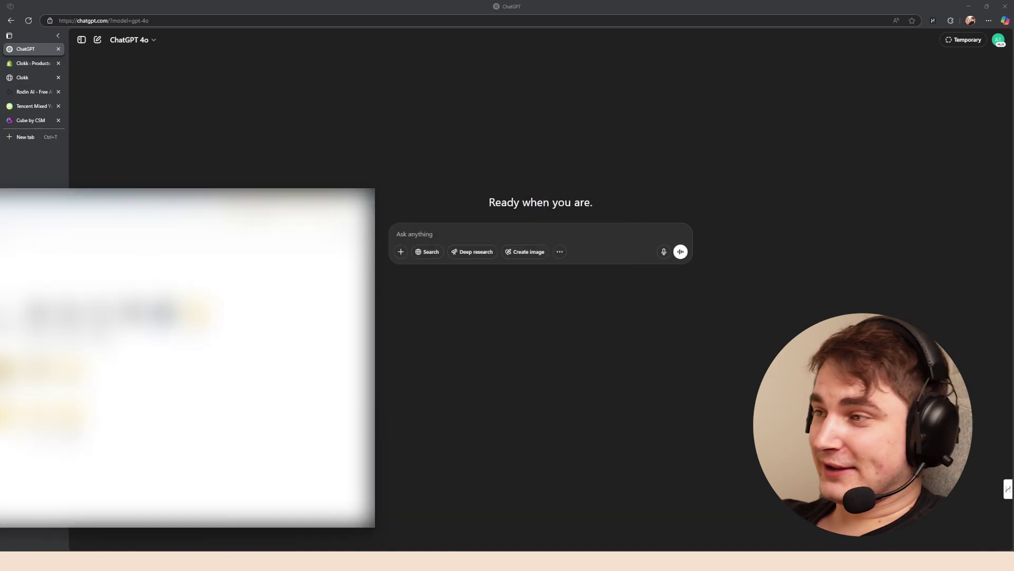
left_click_drag(211, 317, 399, 285)
type("Create an image of wa")
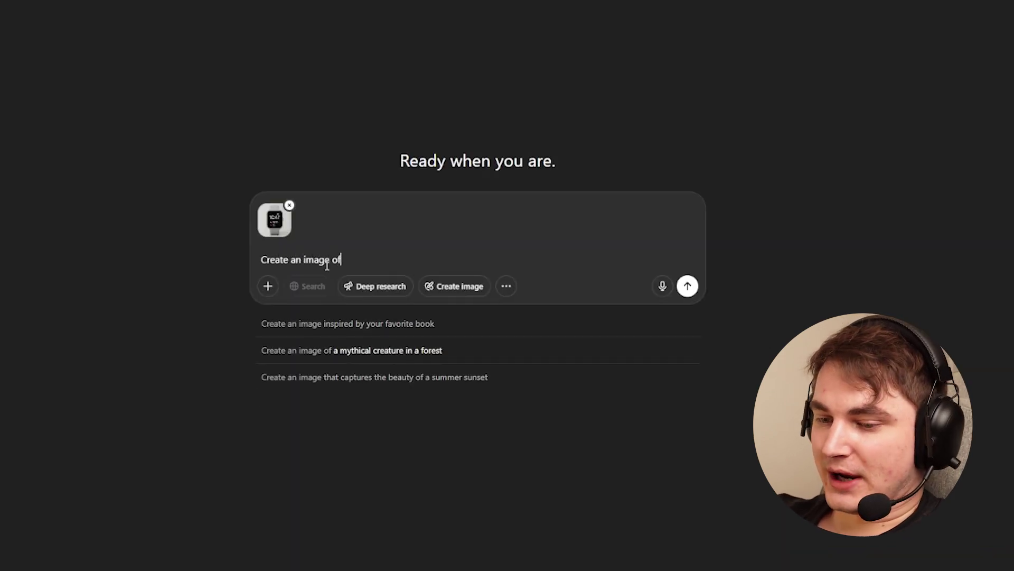
type("TCHES ON TRANSPARENT")
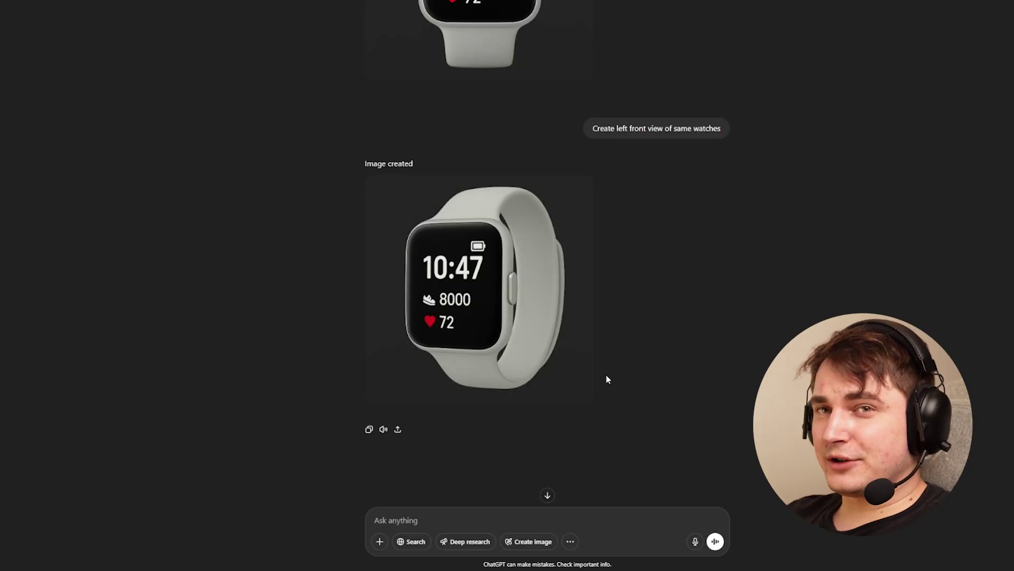
- Open the reference photo 13.jpg to examine the watch's band and buckle, and close it
mouse_move(580, 362)
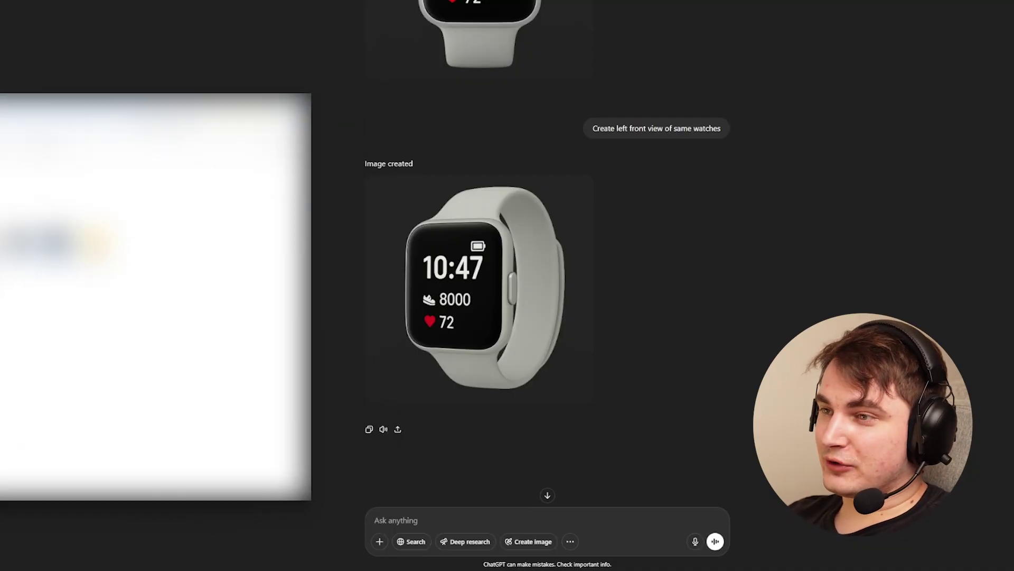
left_click_drag(53, 243, 492, 520)
double_click(53, 243)
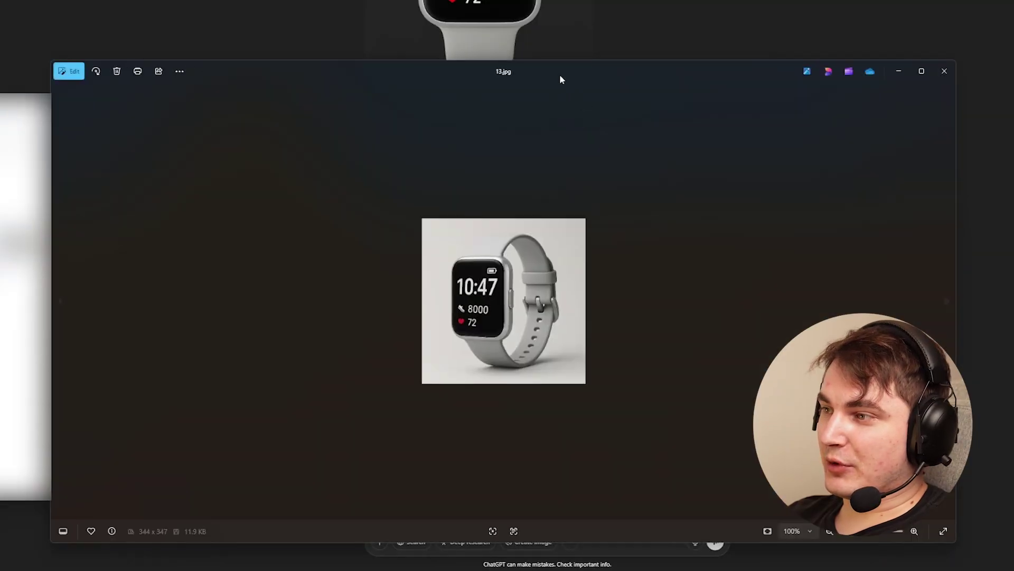
left_click_drag(561, 80, 490, 47)
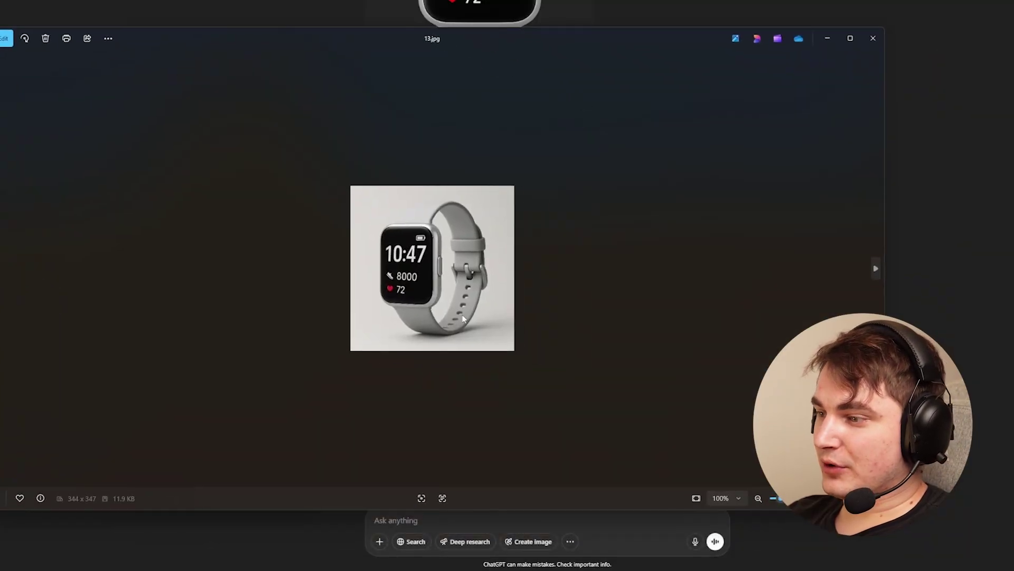
left_click(873, 38)
- Attach 13.jpg to the chat and send the prompt "Wrong, plz correct the band according to new reference image"
left_click_drag(53, 243, 428, 522)
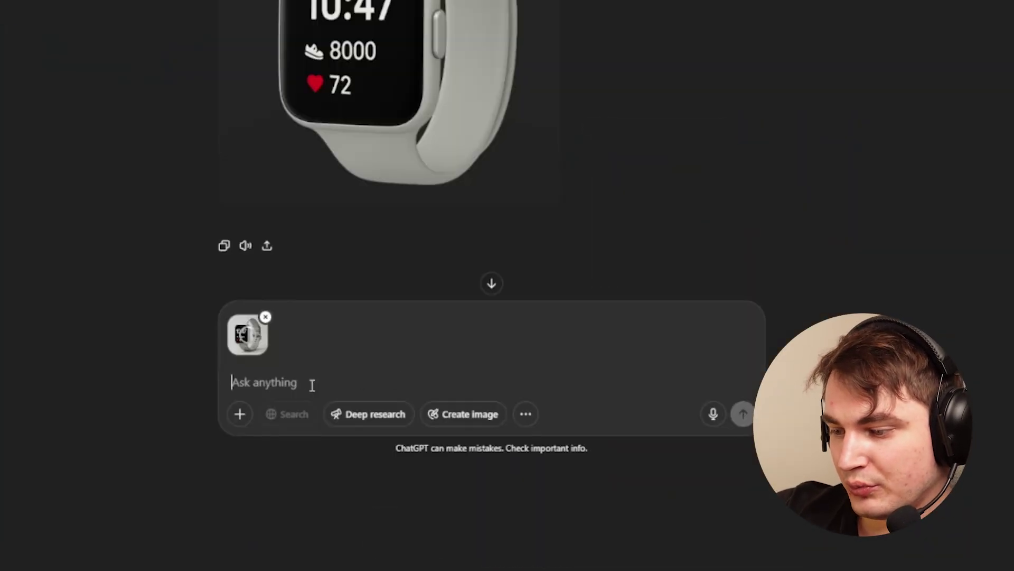
type("Wrong, plz correct the ba")
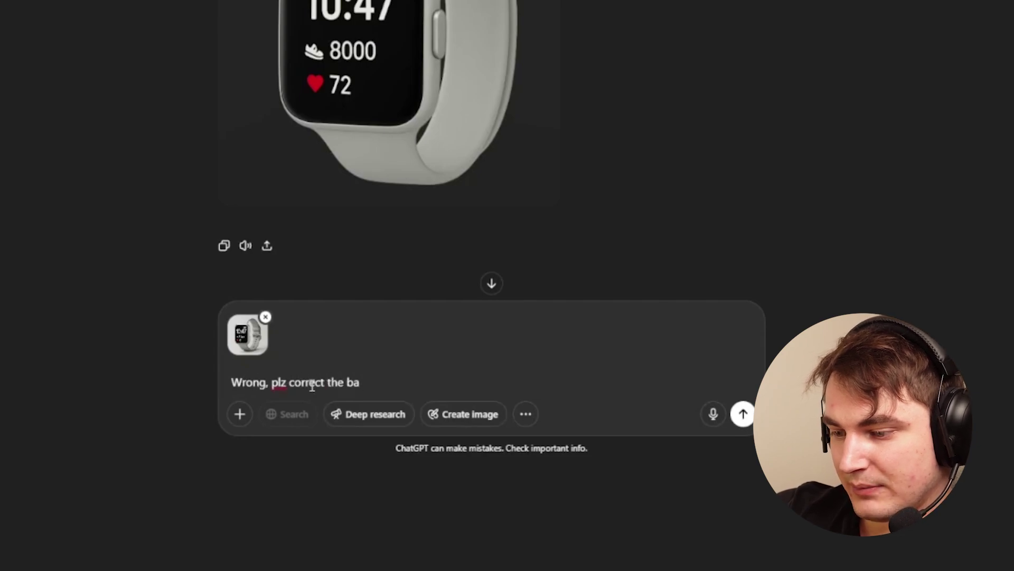
type("new r")
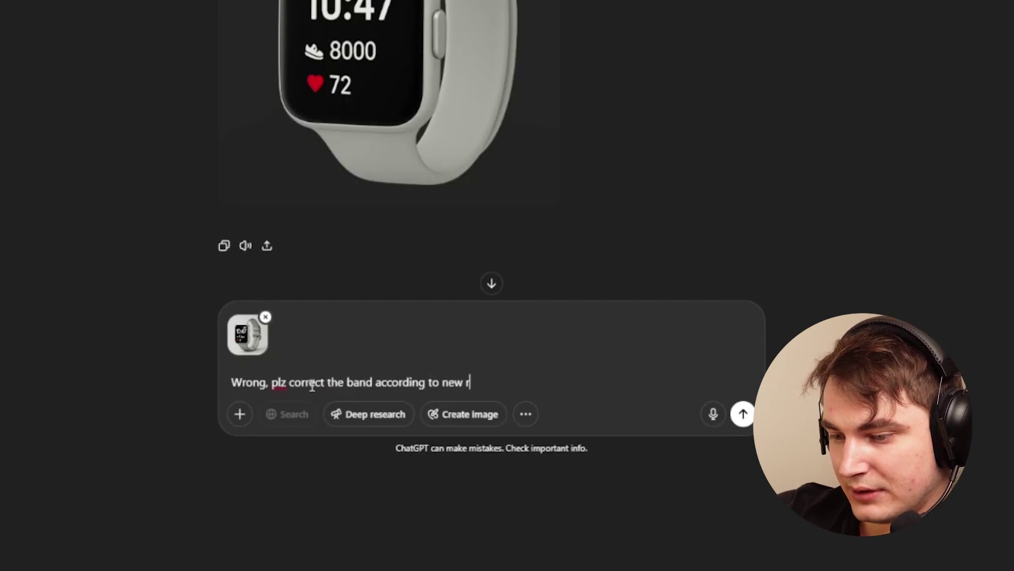
type("eference ")
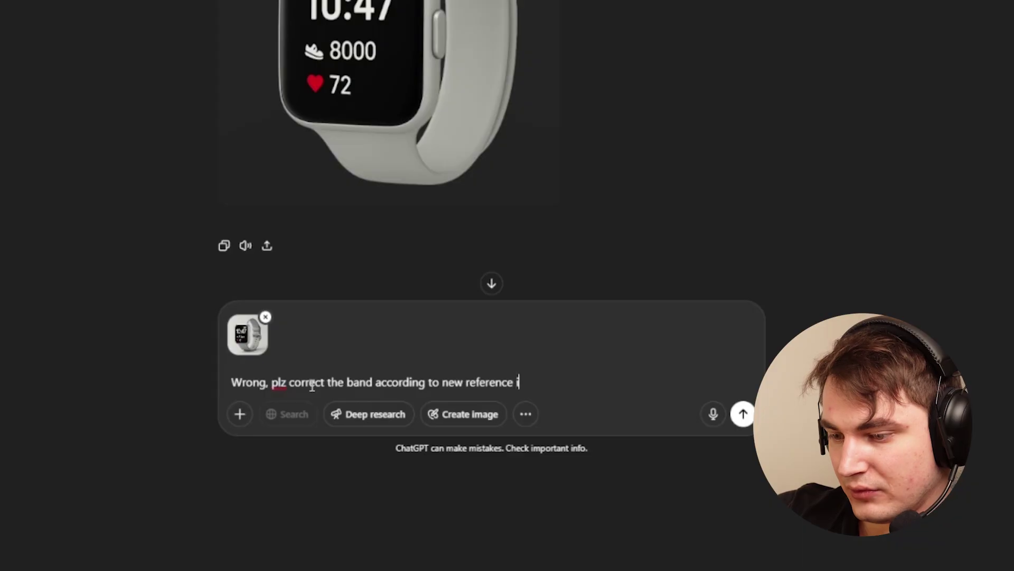
type("image")
key("Return")
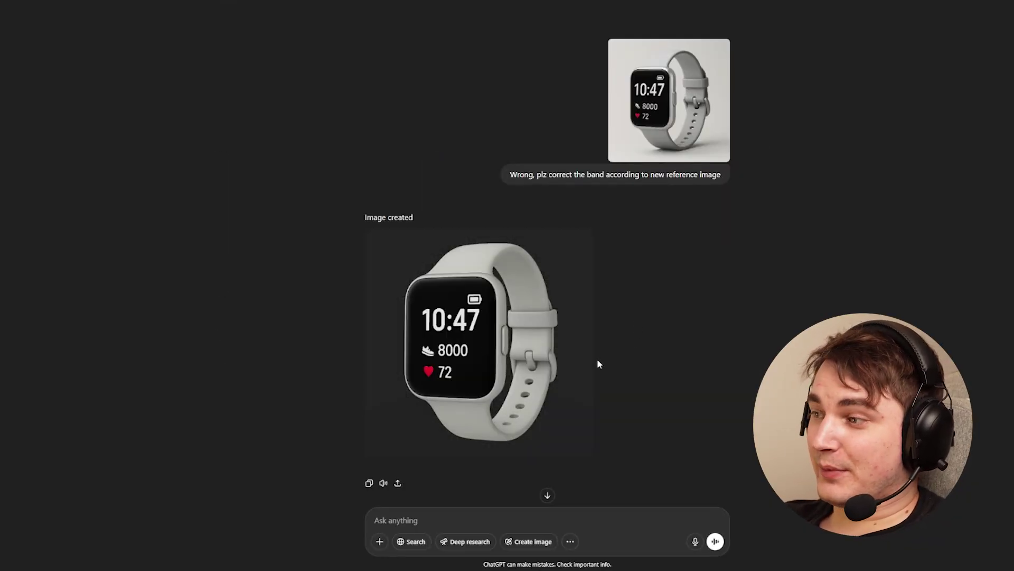
- Switch to Tencent Mixed Yuan 3D and set the image-to-3D input to multiple images
mouse_move(547, 357)
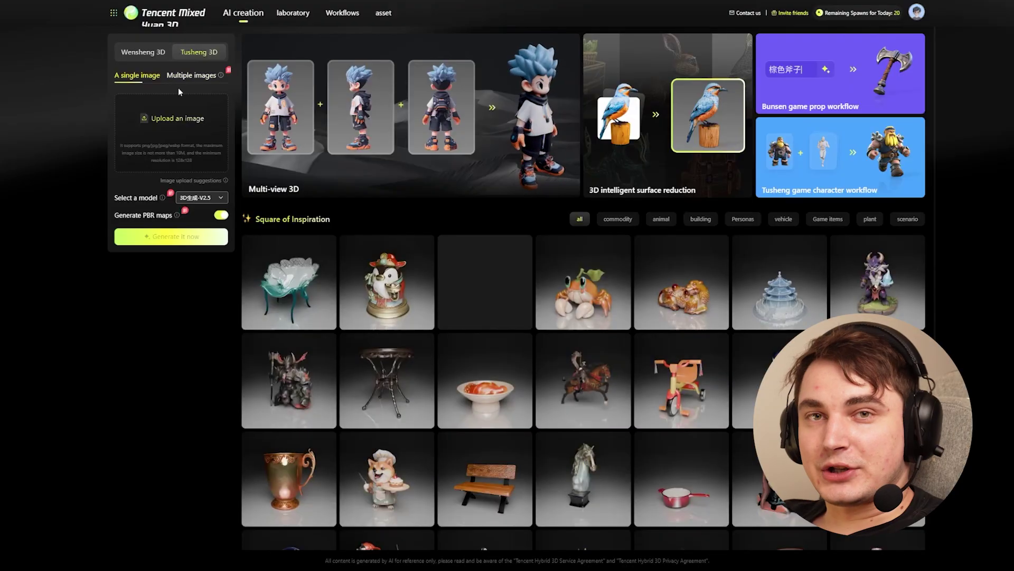
left_click(182, 77)
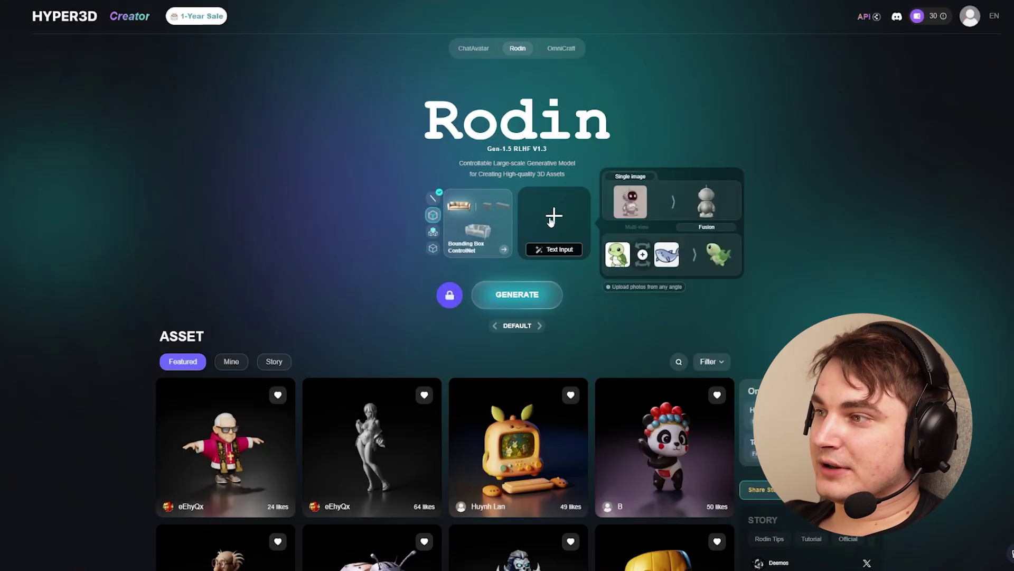
- Switch to Hyper3D Rodin and upload the front, angled and back watch images as input for one 3D model
left_click(551, 221)
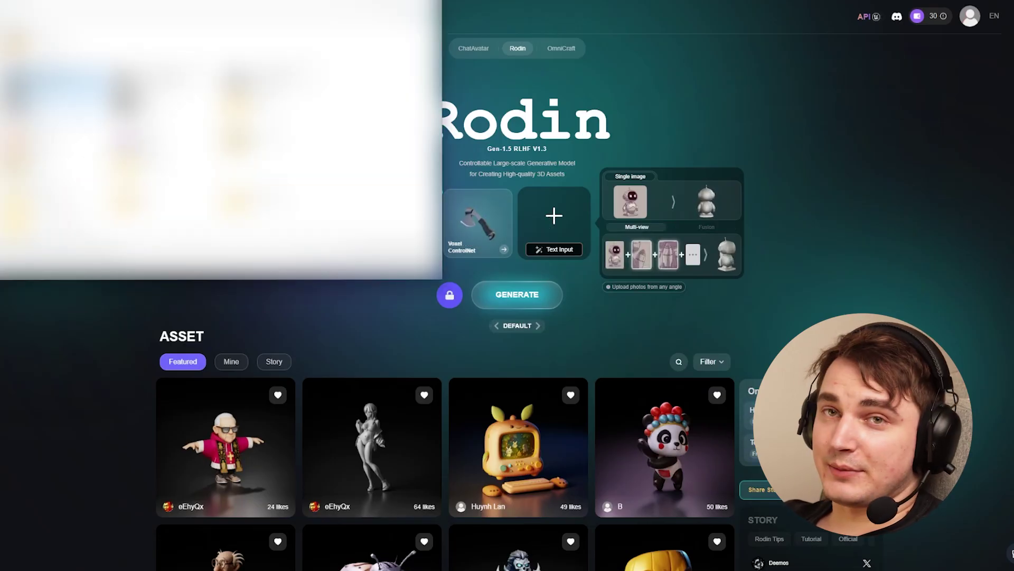
key("Return")
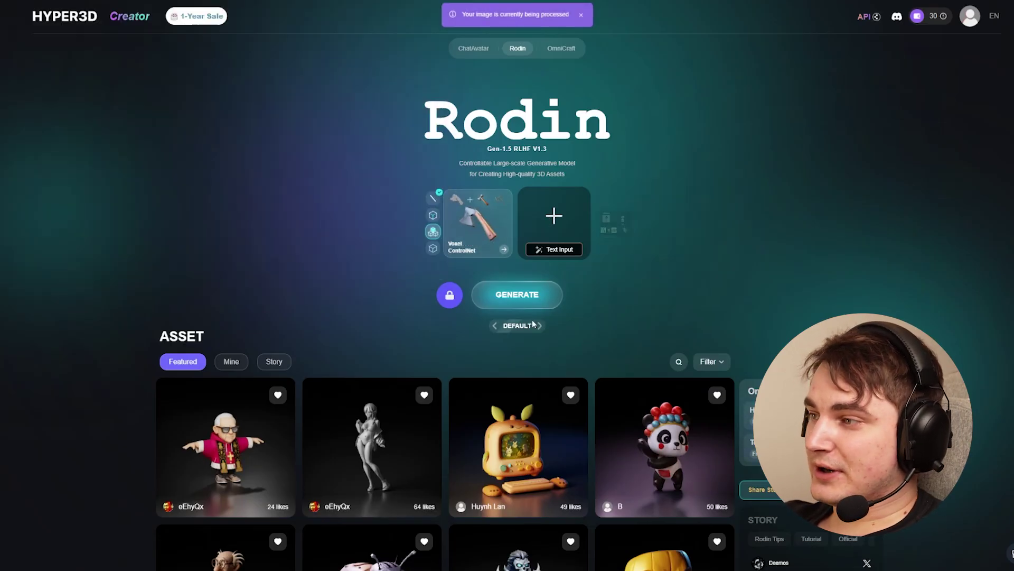
left_click(492, 303)
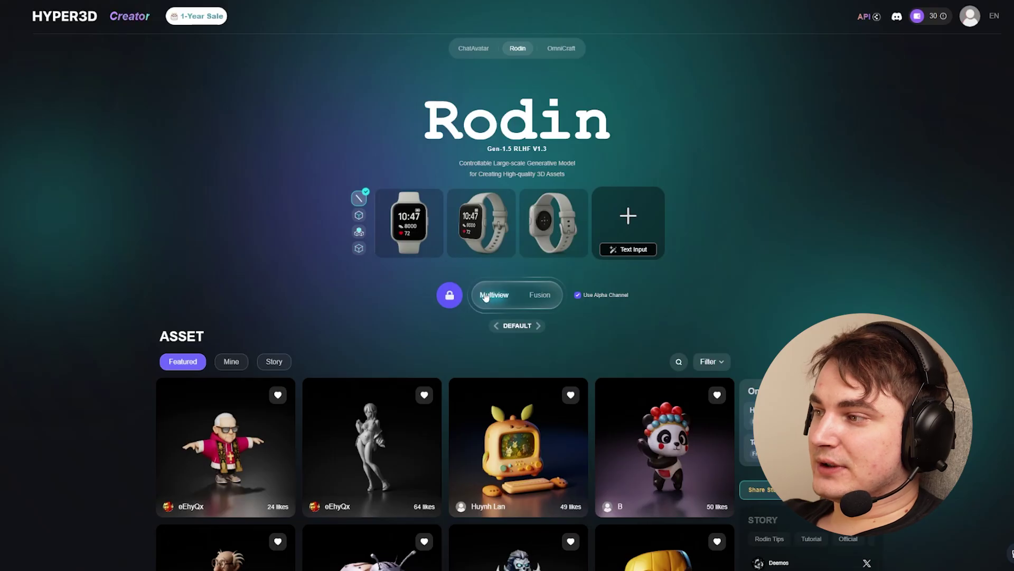
left_click(492, 300)
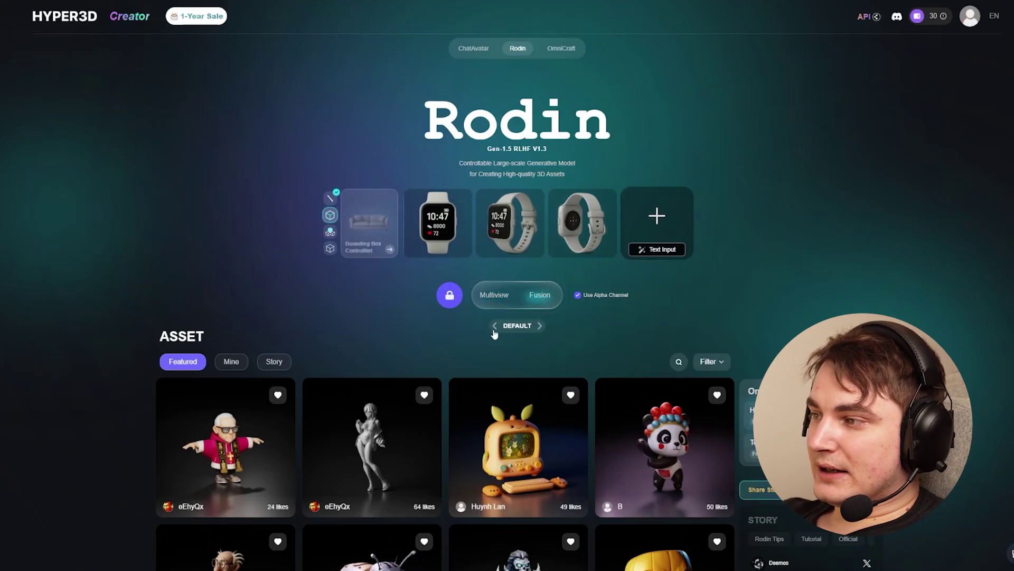
- Compare Rodin's generation presets Default, Focal and Zero for the watch model
left_click(541, 326)
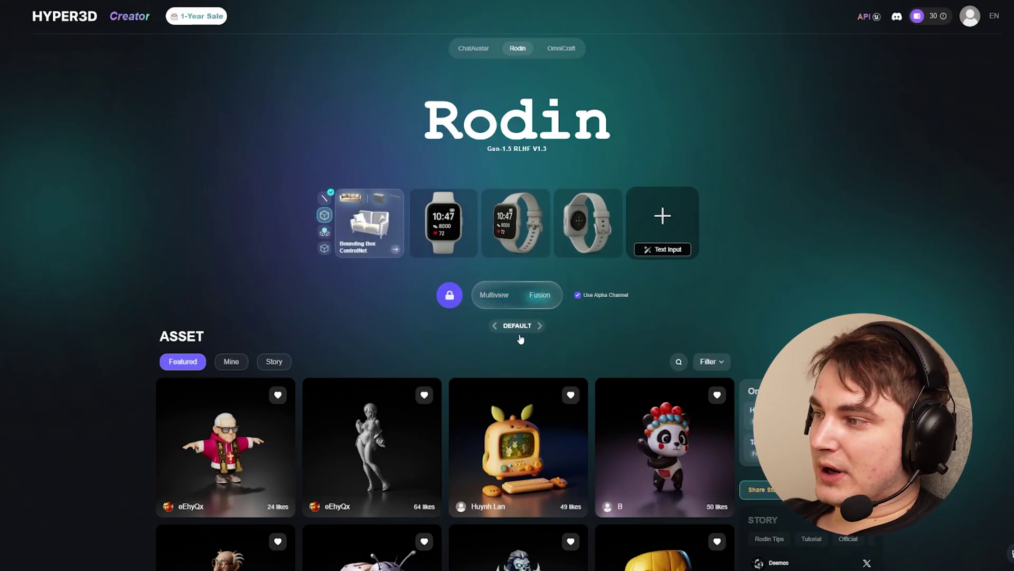
left_click(541, 326)
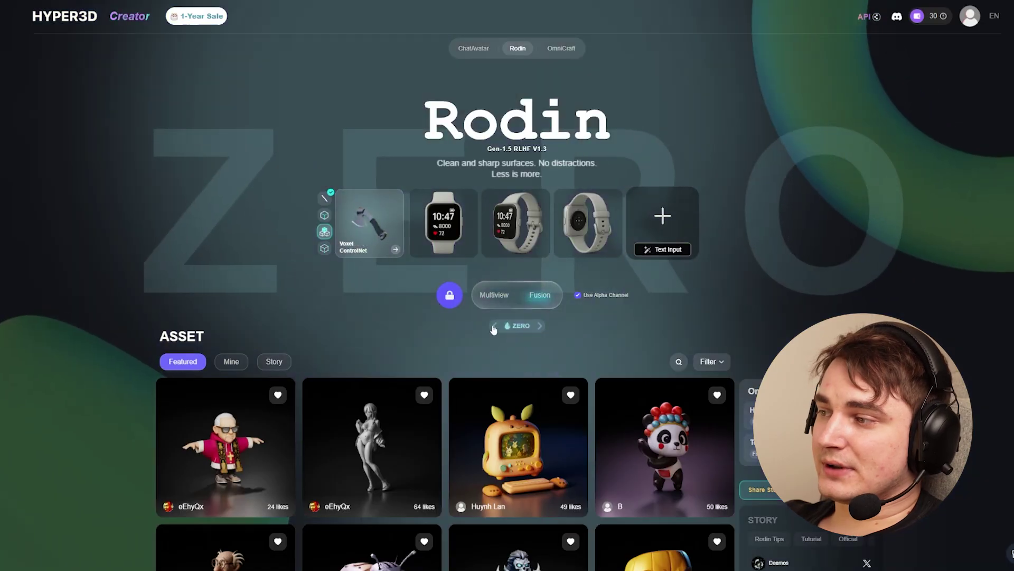
left_click(495, 326)
left_click(494, 326)
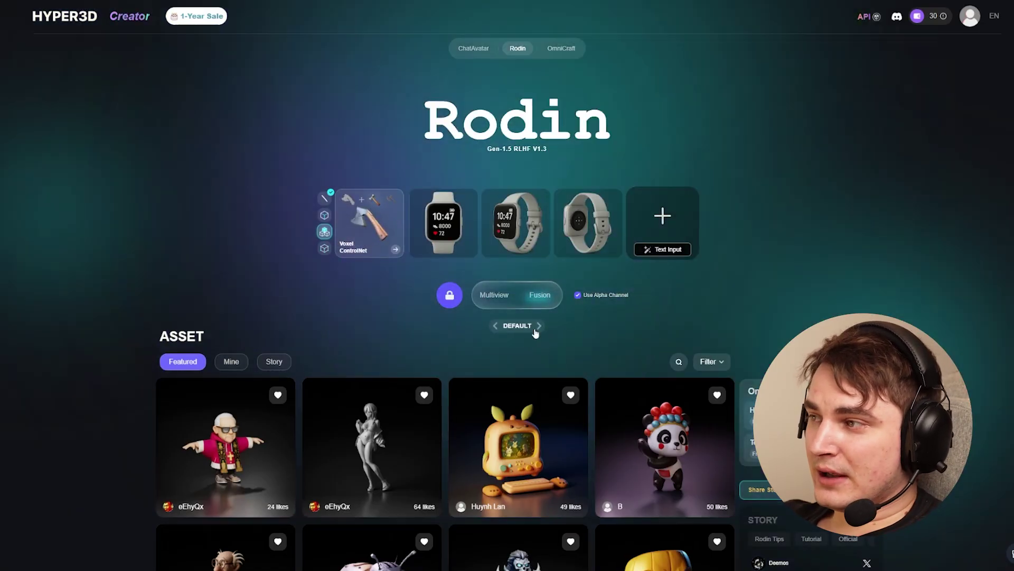
left_click(535, 326)
left_click(496, 326)
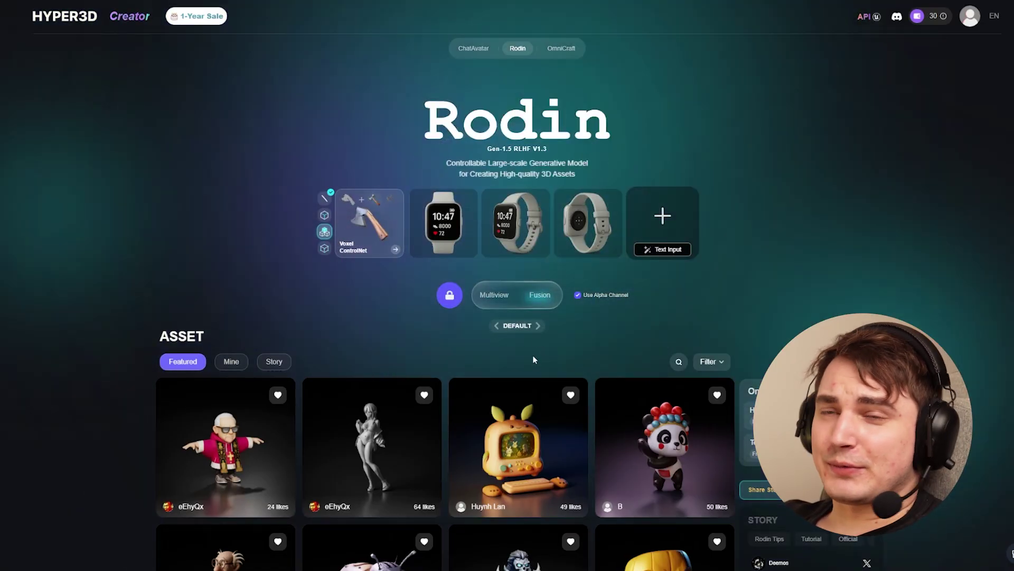
left_click(541, 325)
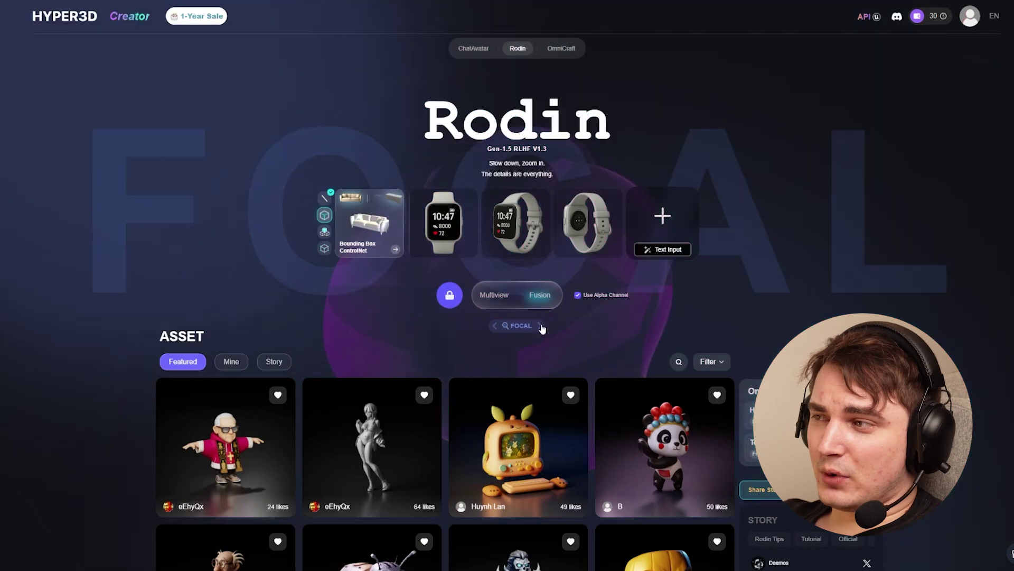
left_click(541, 326)
left_click(495, 326)
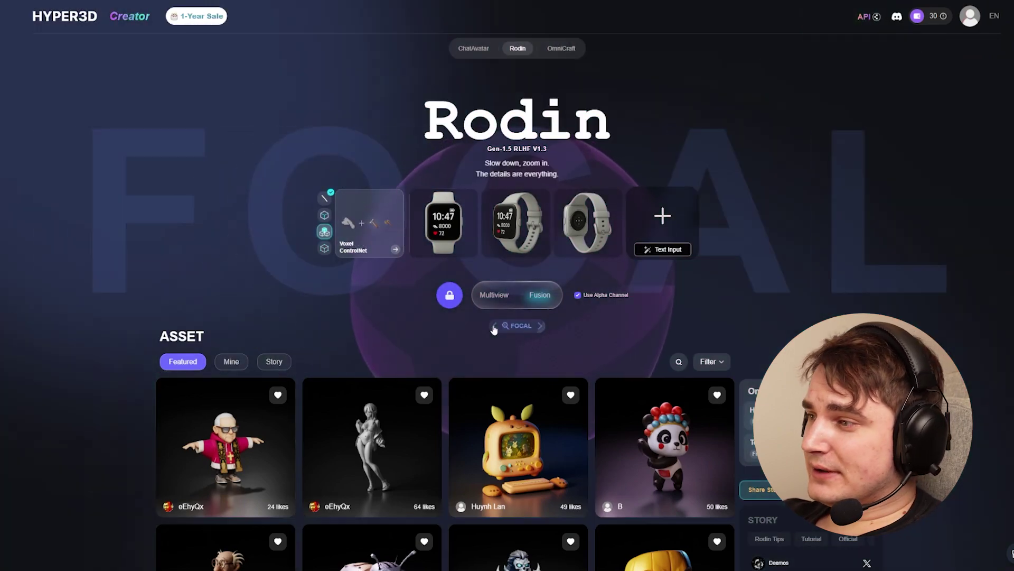
left_click(495, 326)
left_click(539, 326)
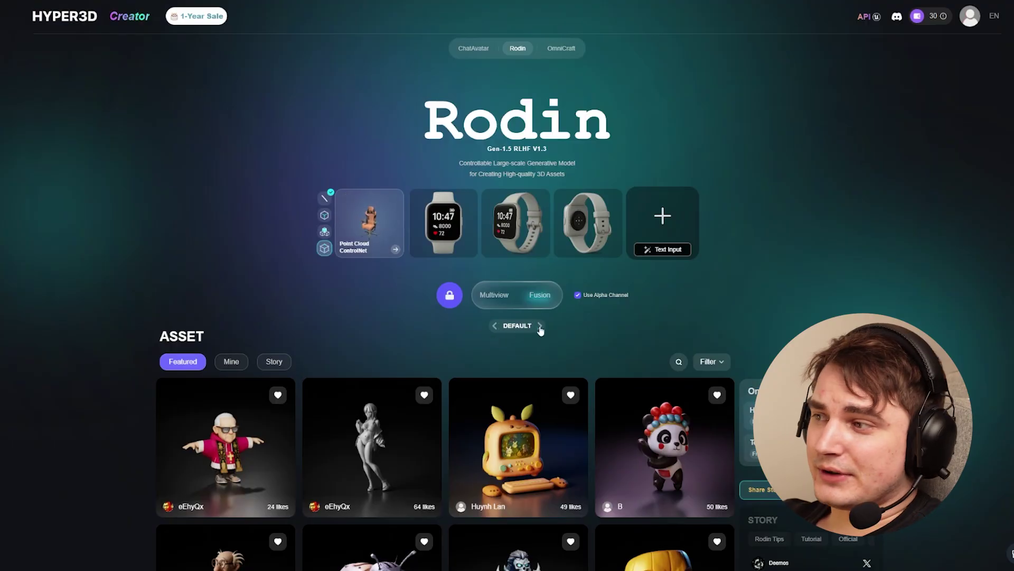
left_click(495, 325)
left_click(495, 326)
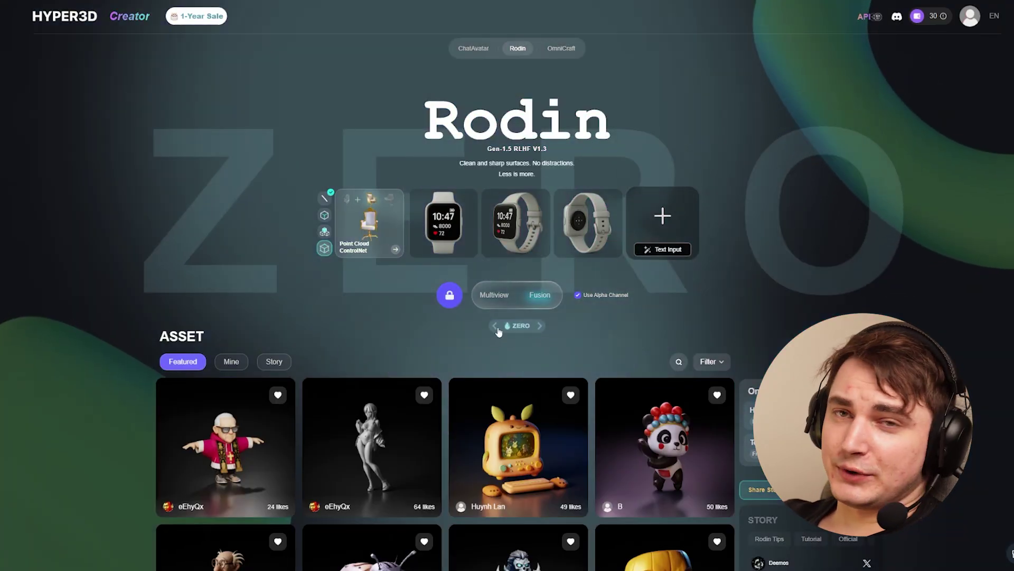
left_click(539, 325)
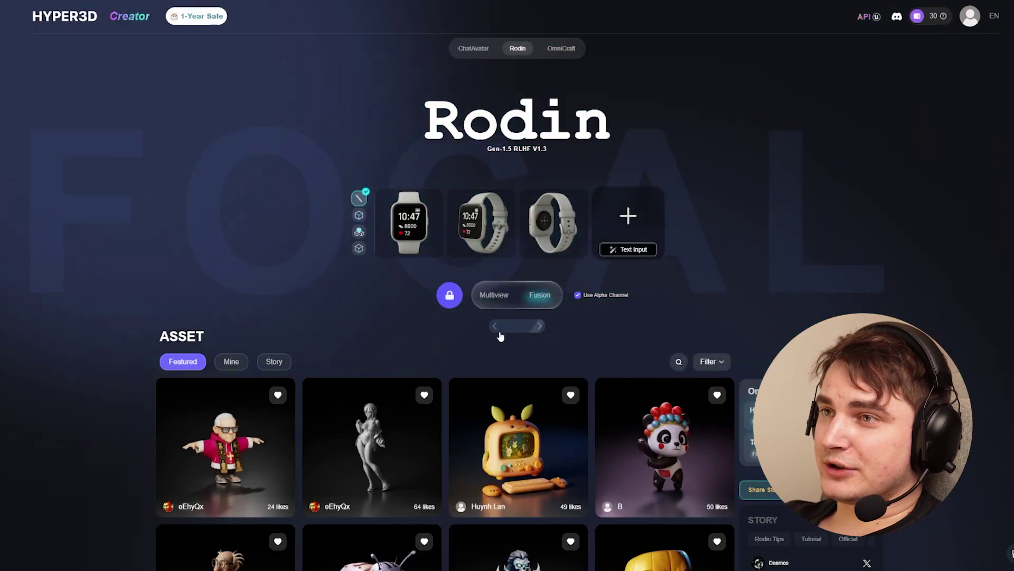
left_click(538, 326)
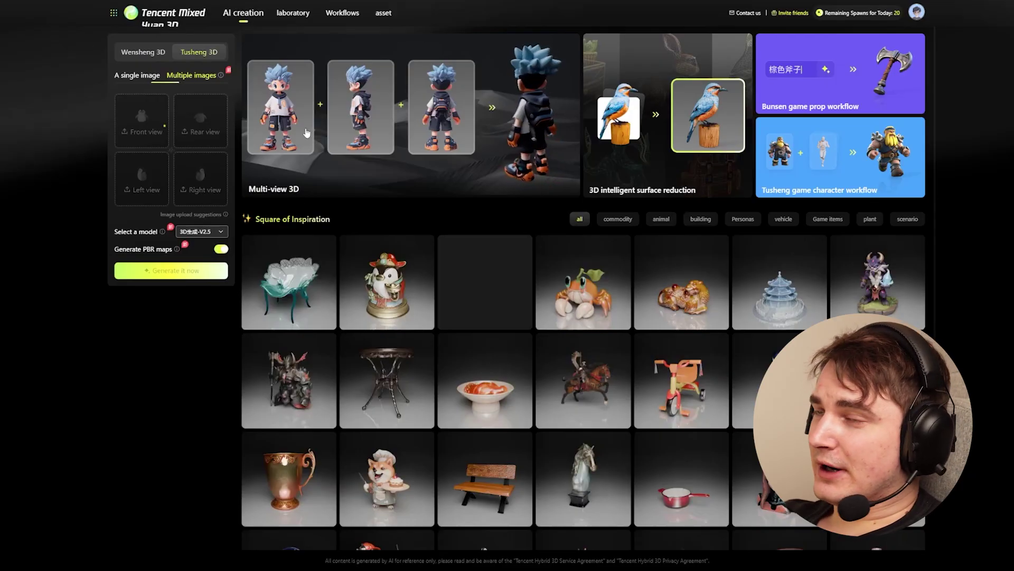
- In Tencent Mixed Yuan 3D, generate a 3D model from front, rear and left watch views using model V2.5 with PBR maps enabled
mouse_move(225, 214)
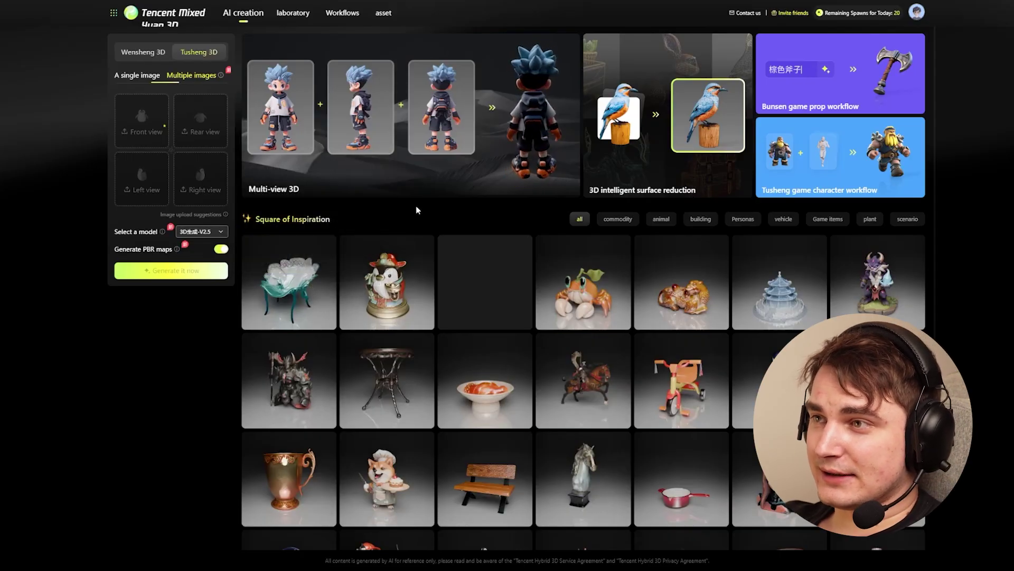
mouse_move(358, 203)
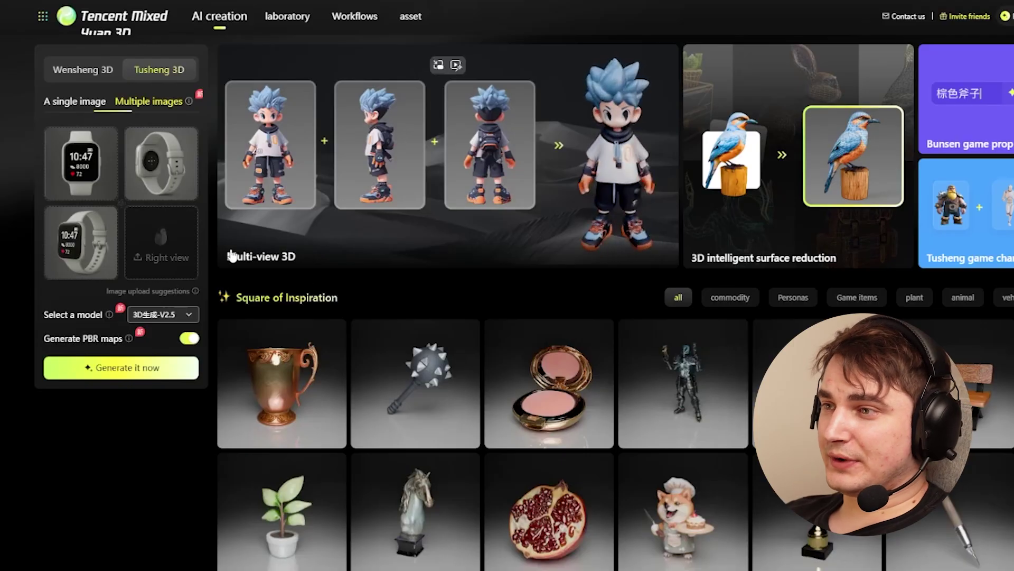
mouse_move(180, 164)
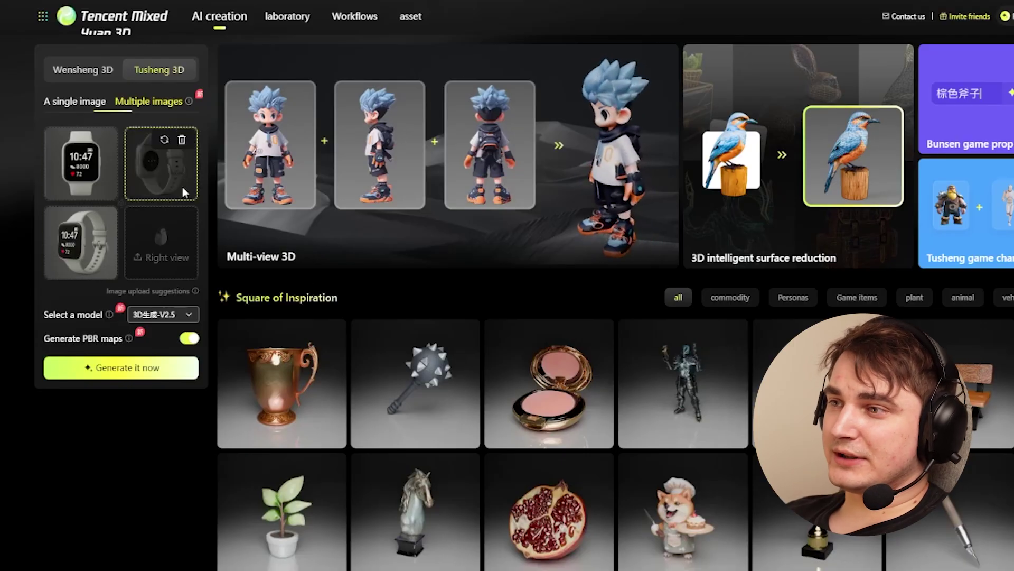
left_click(161, 314)
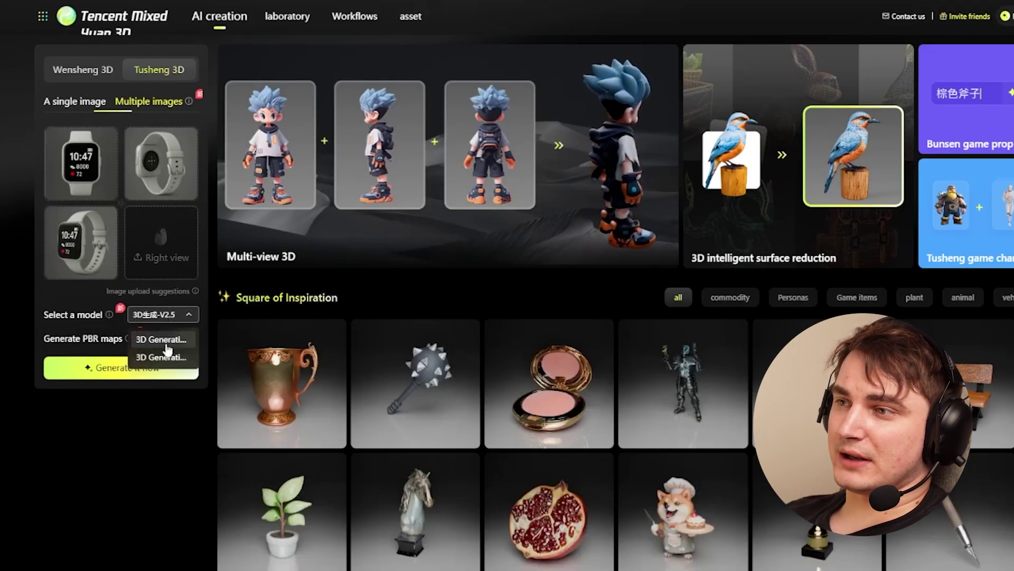
left_click(169, 350)
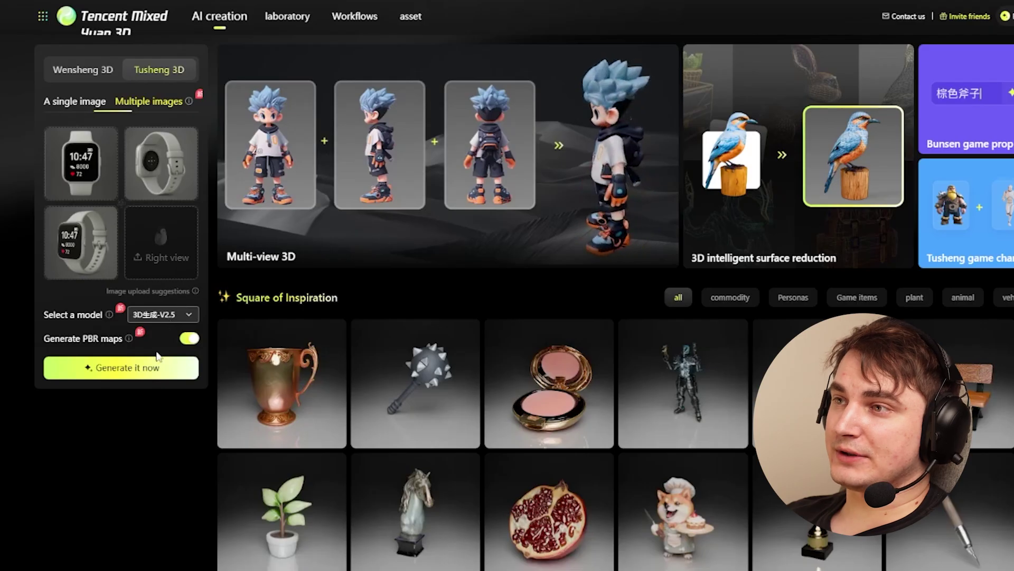
left_click(165, 368)
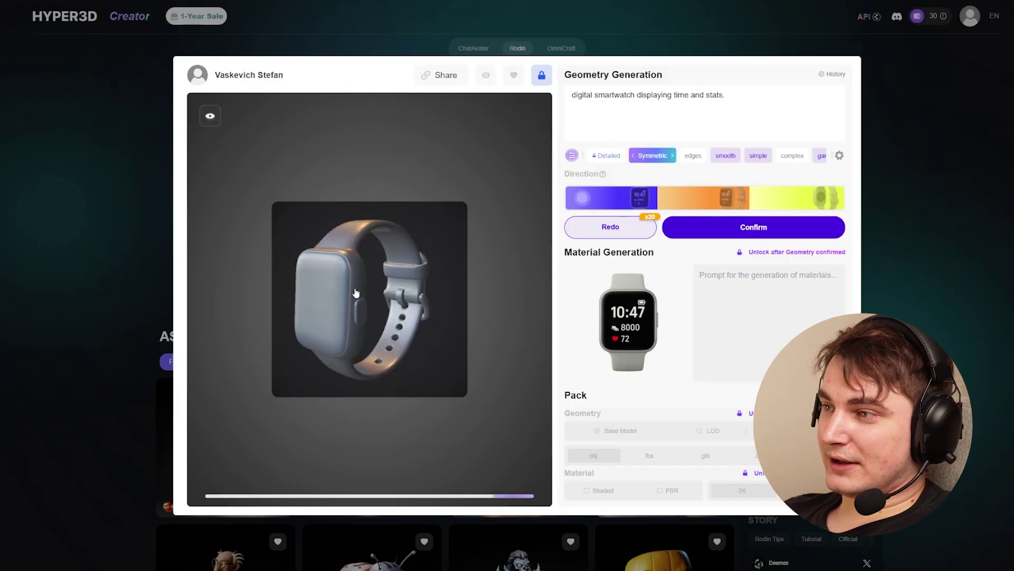
- Switch to Hyper3D Rodin, check the generated watch geometry and confirm it in PRO Mode at 85000 with Simplify enabled
mouse_move(634, 199)
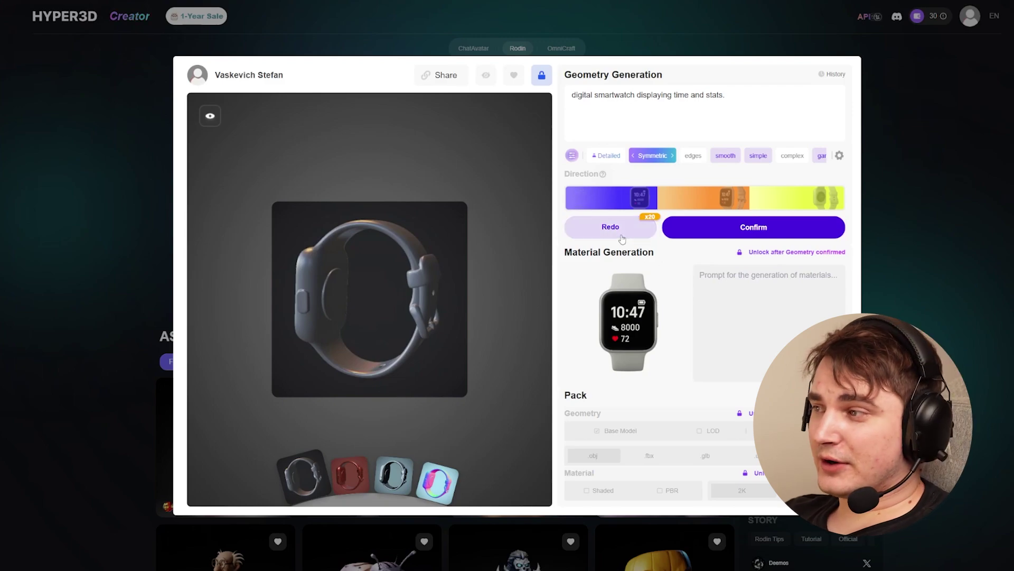
mouse_move(699, 201)
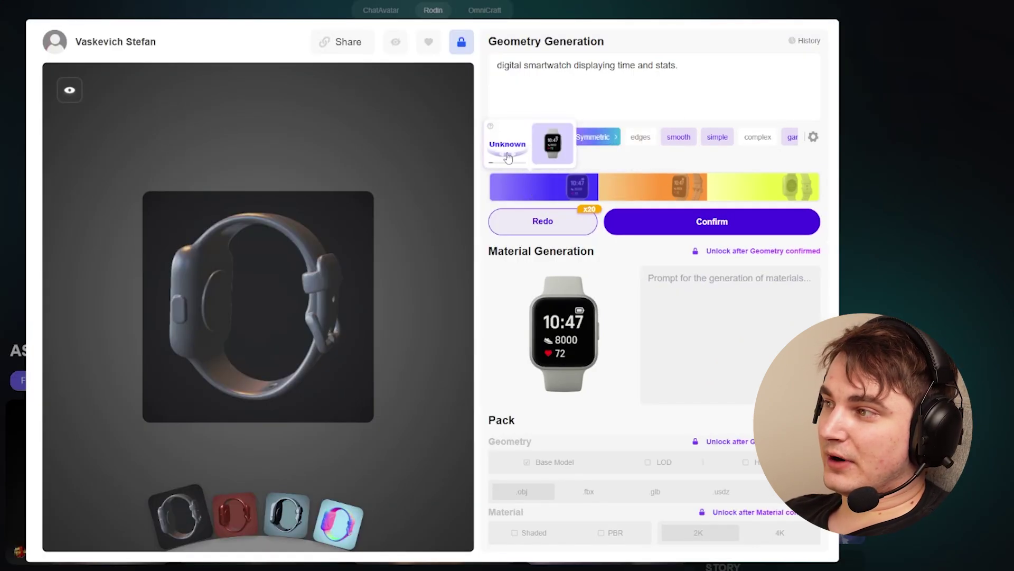
left_click(518, 160)
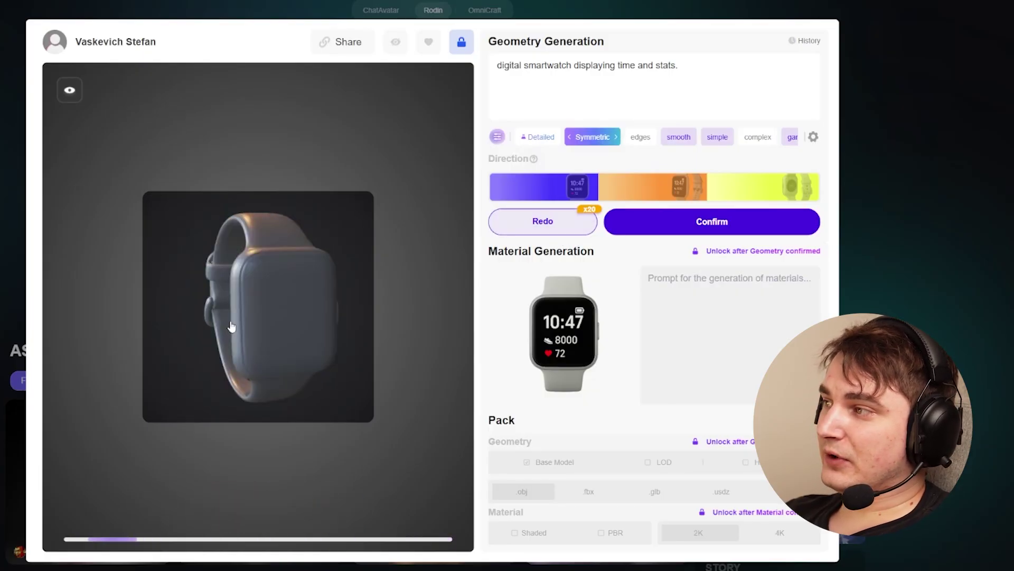
mouse_move(691, 230)
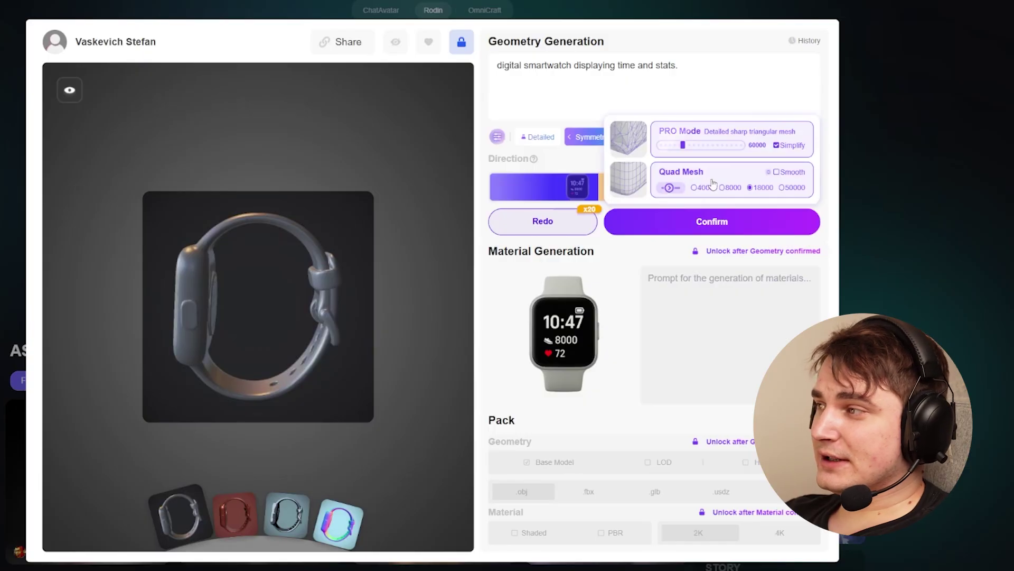
left_click_drag(683, 147, 695, 147)
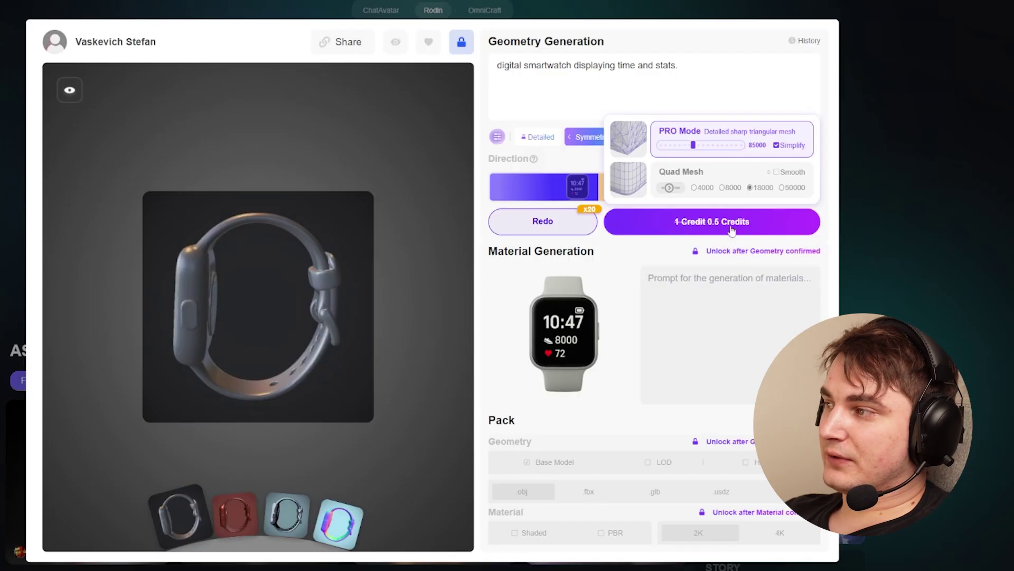
left_click(712, 222)
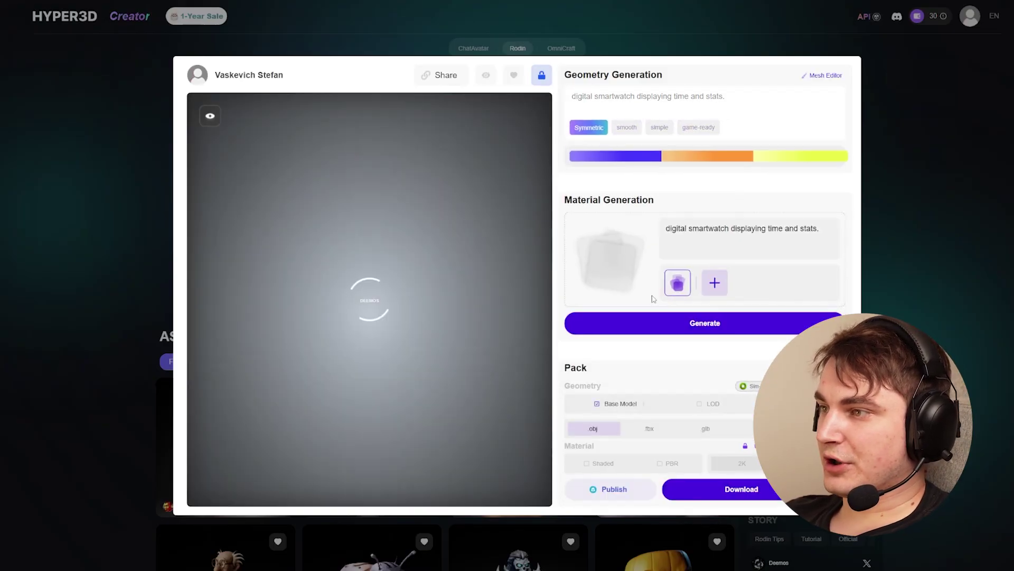
- Inspect the confirmed watch geometry from several angles and generate its material from the three reference images
left_click_drag(453, 315, 346, 309)
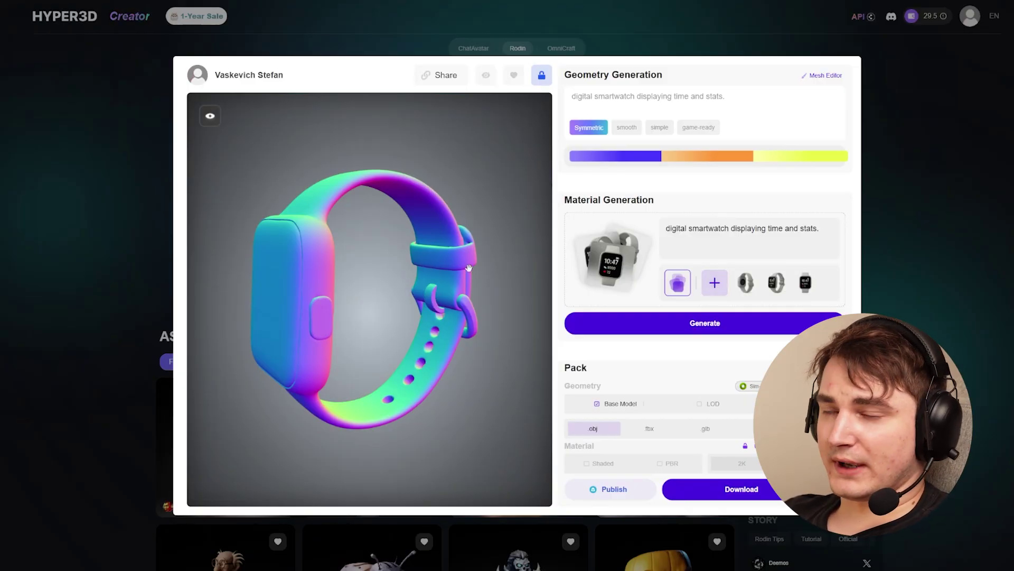
left_click_drag(470, 266, 362, 289)
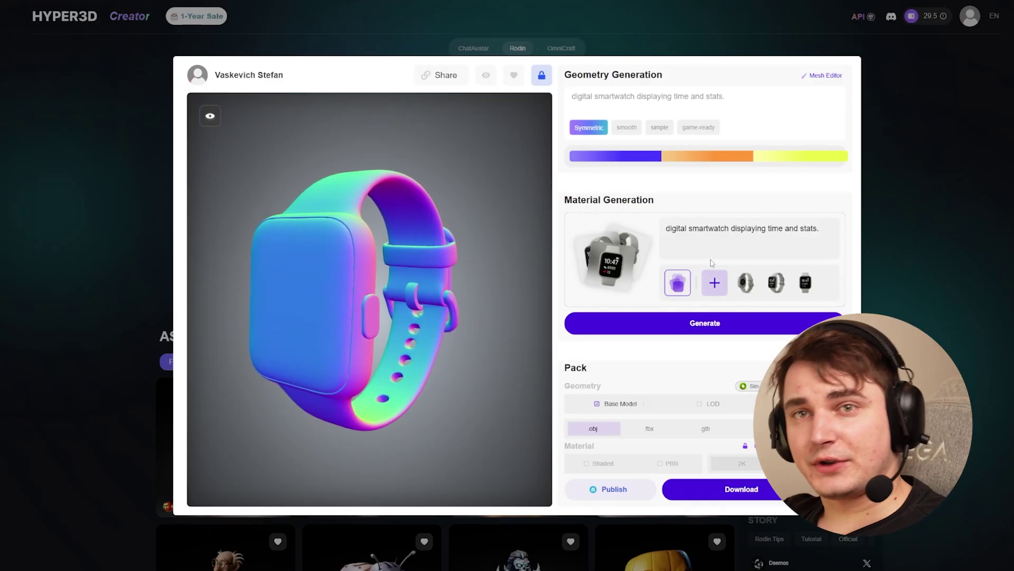
mouse_move(689, 325)
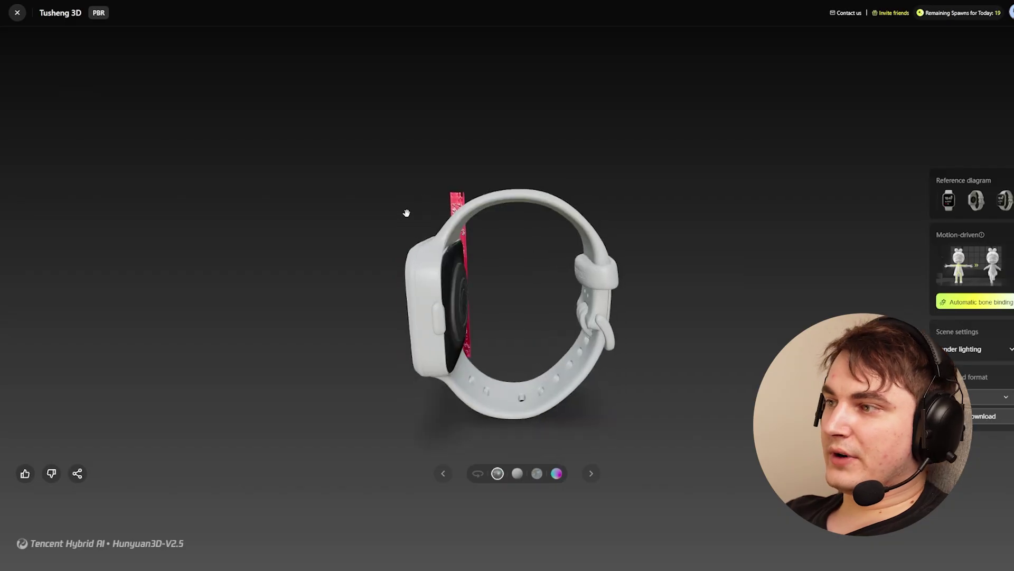
- Switch to Tencent Mixed Yuan 3D and examine the generated watch's screen, band, buckle and back for texture and geometry errors
left_click_drag(408, 210, 557, 206)
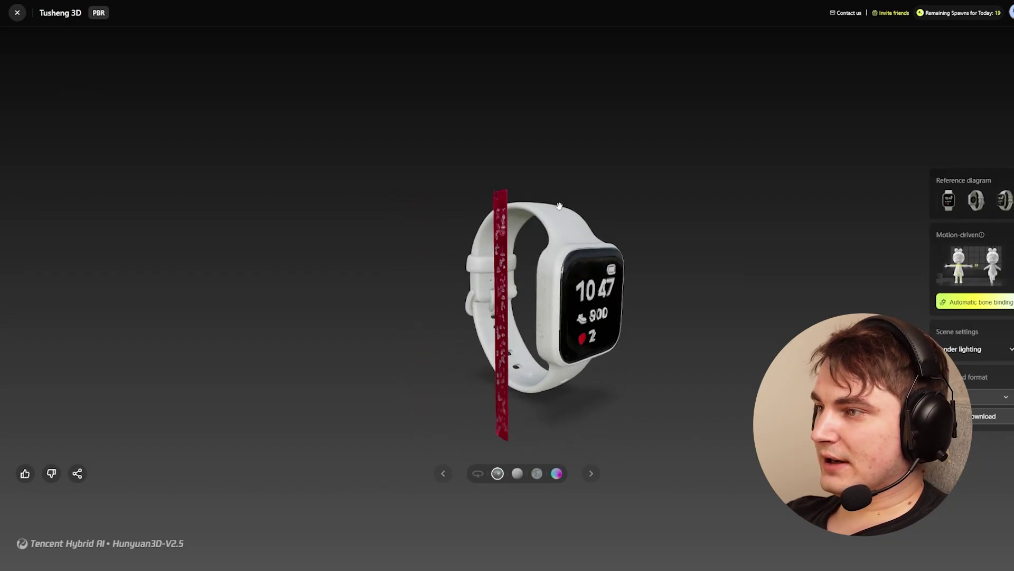
left_click_drag(494, 207, 441, 206)
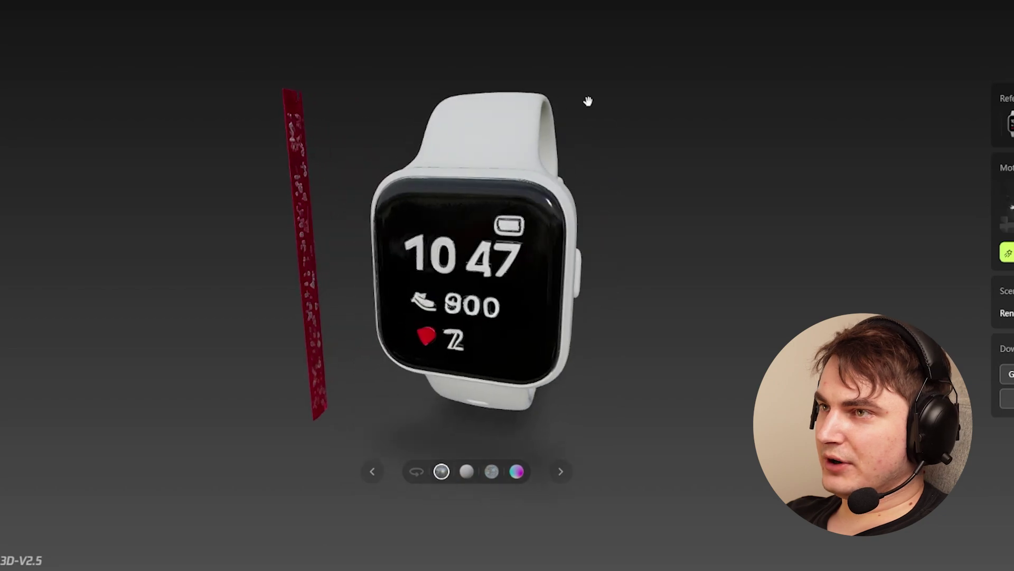
left_click_drag(640, 183, 419, 218)
left_click_drag(517, 198, 583, 185)
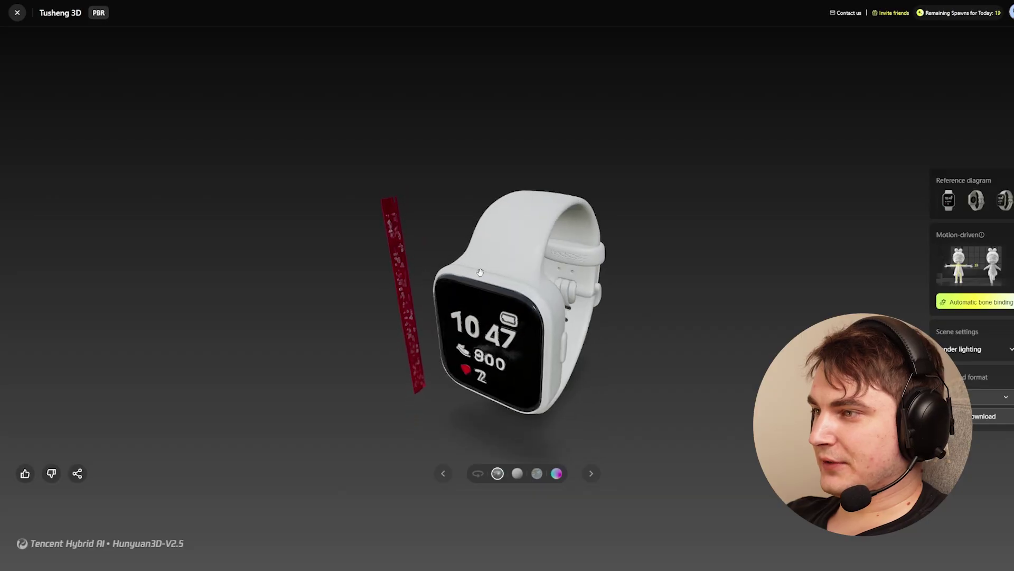
left_click_drag(471, 271, 575, 262)
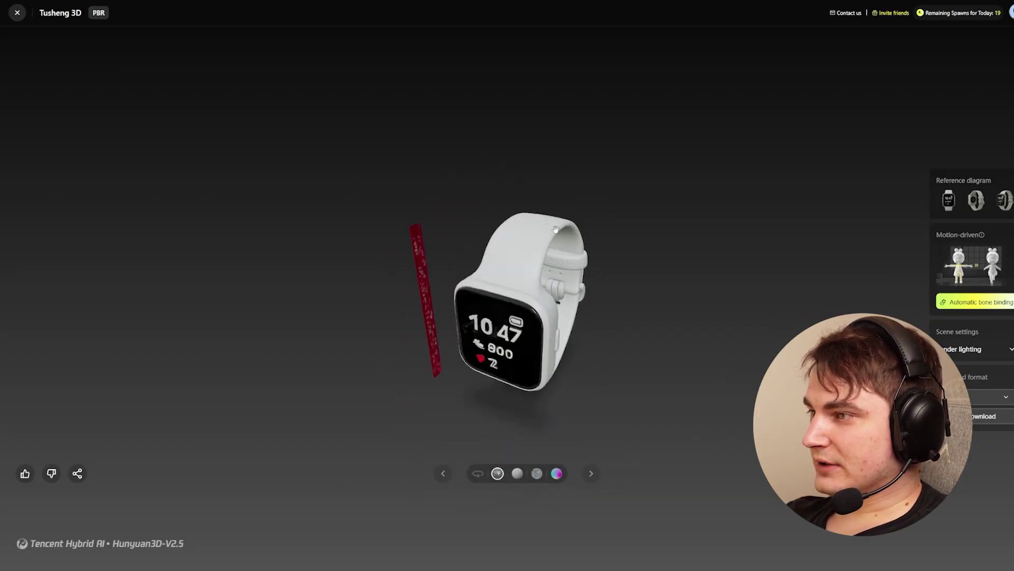
left_click_drag(554, 249, 427, 263)
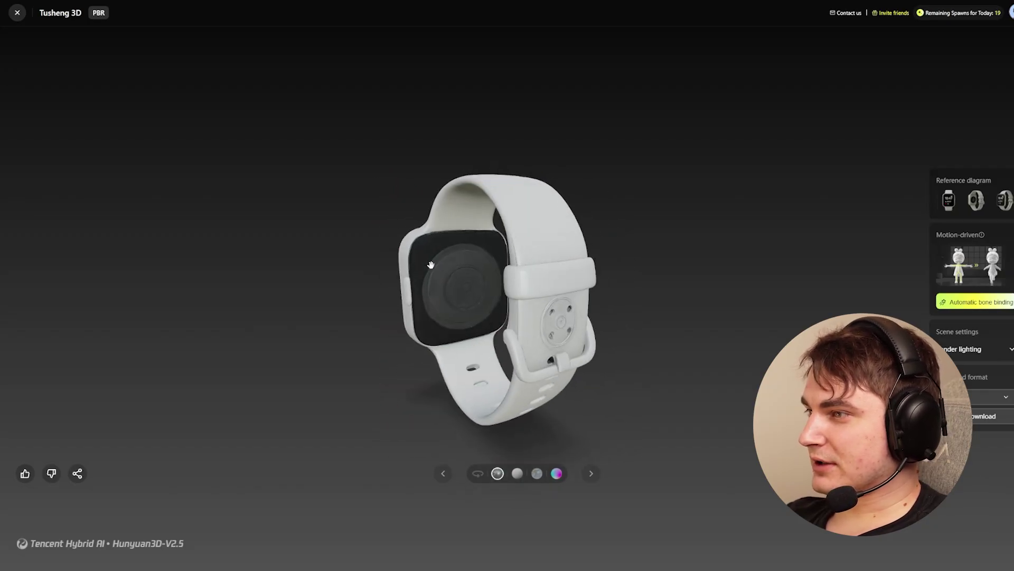
left_click_drag(489, 258, 443, 250)
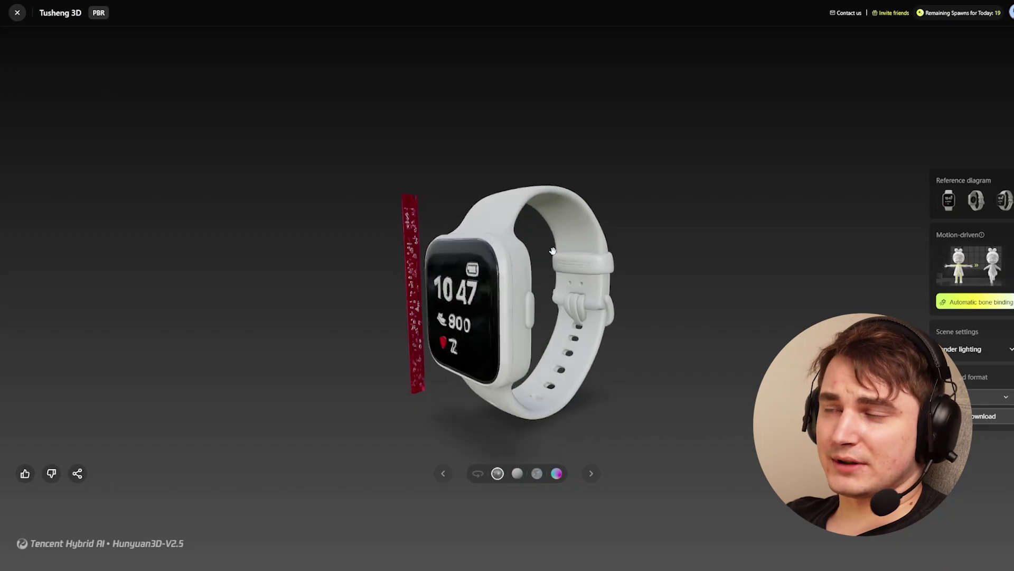
left_click_drag(543, 272, 536, 284)
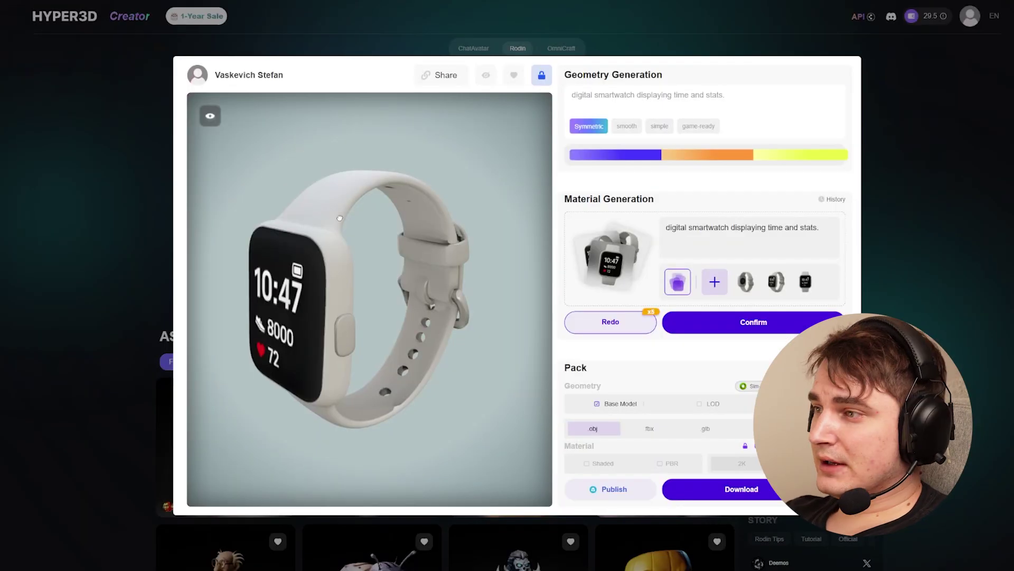
- Switch back to Hyper3D Rodin, inspect the textured watch from front and back, and accept the generated material
left_click_drag(254, 222, 276, 275)
mouse_move(613, 322)
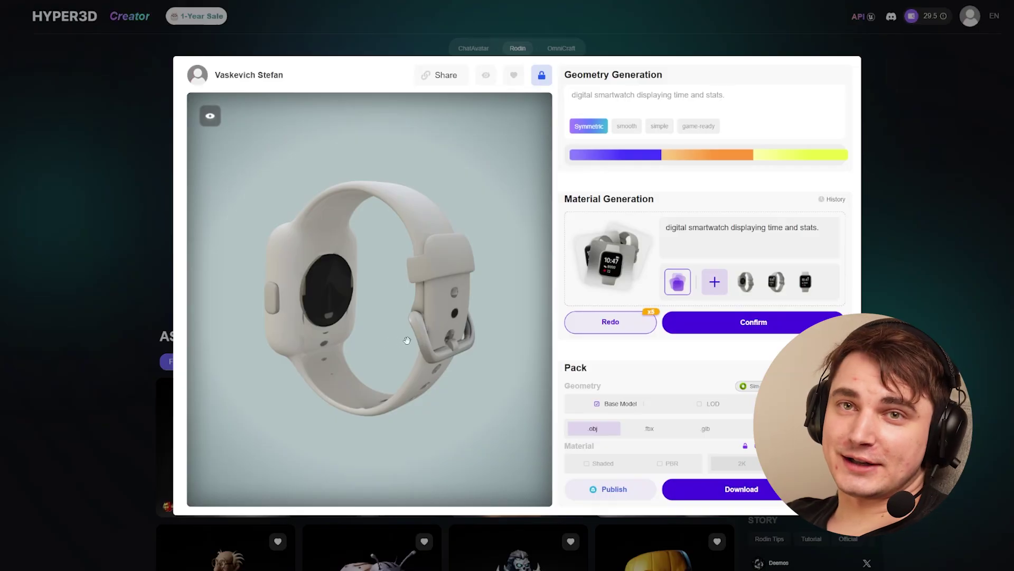
left_click_drag(410, 342, 405, 374)
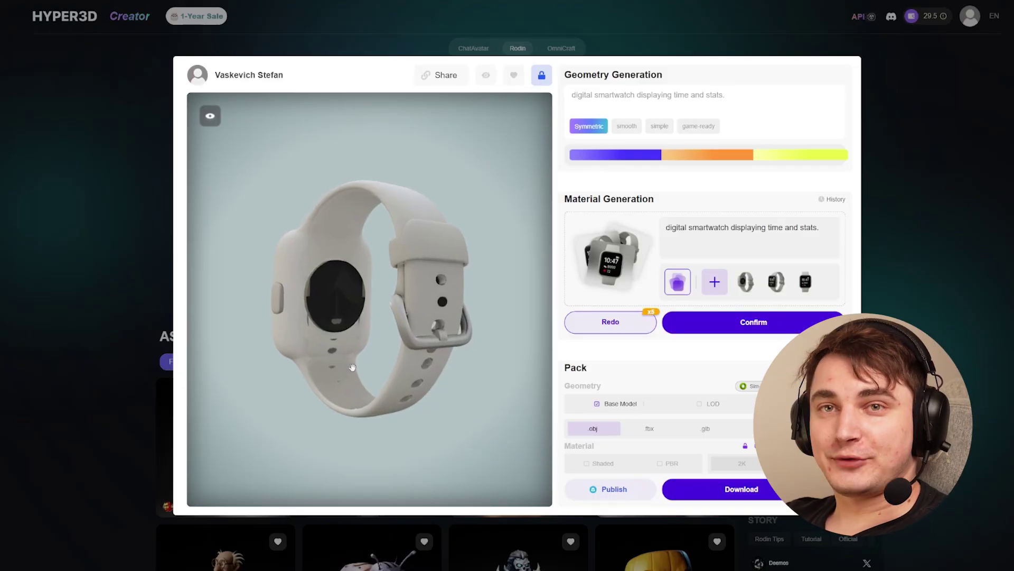
left_click(610, 322)
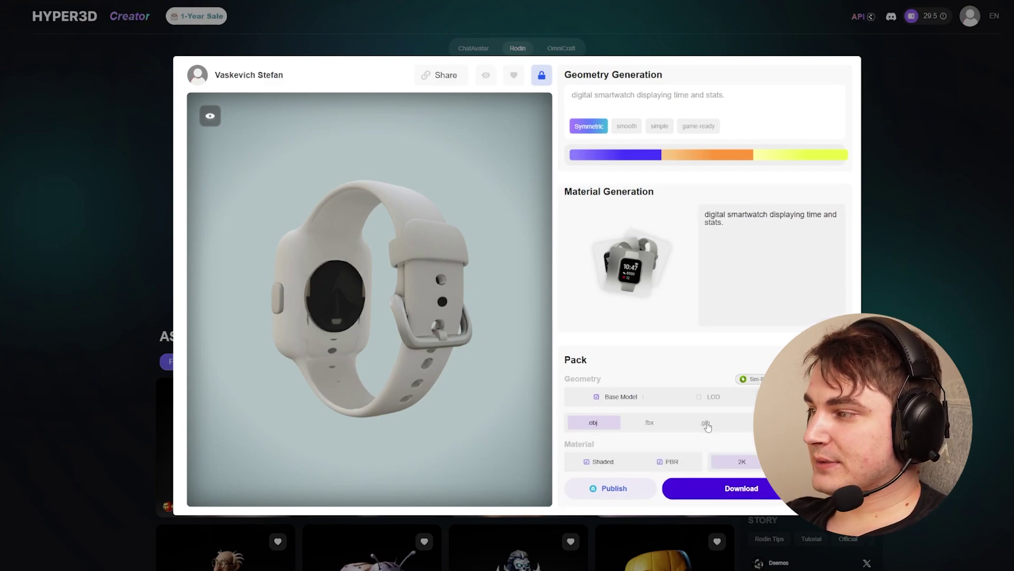
- Download the watch's base model in glb format with only the PBR material at 2K, excluding the shaded version
left_click(706, 423)
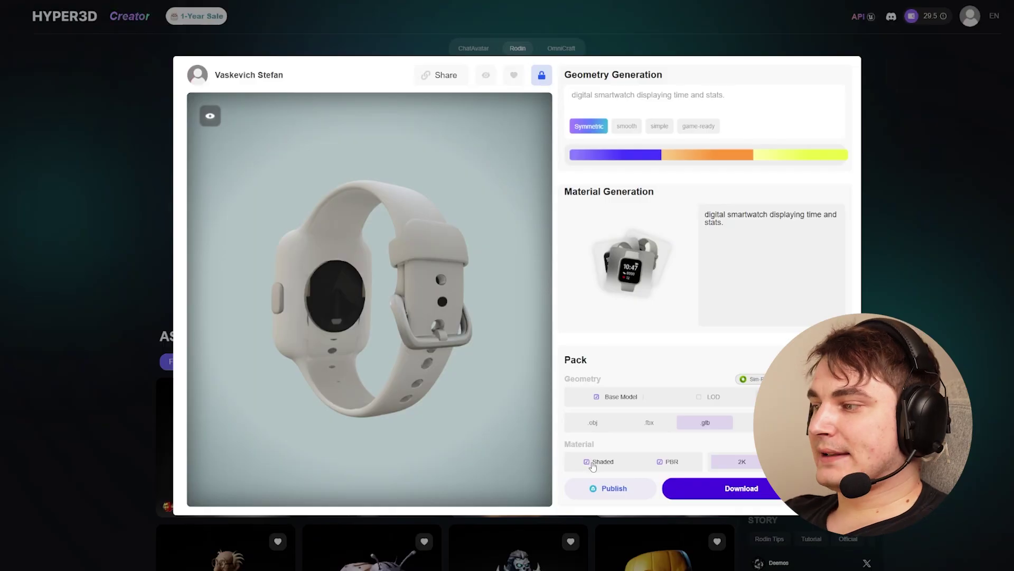
left_click(592, 464)
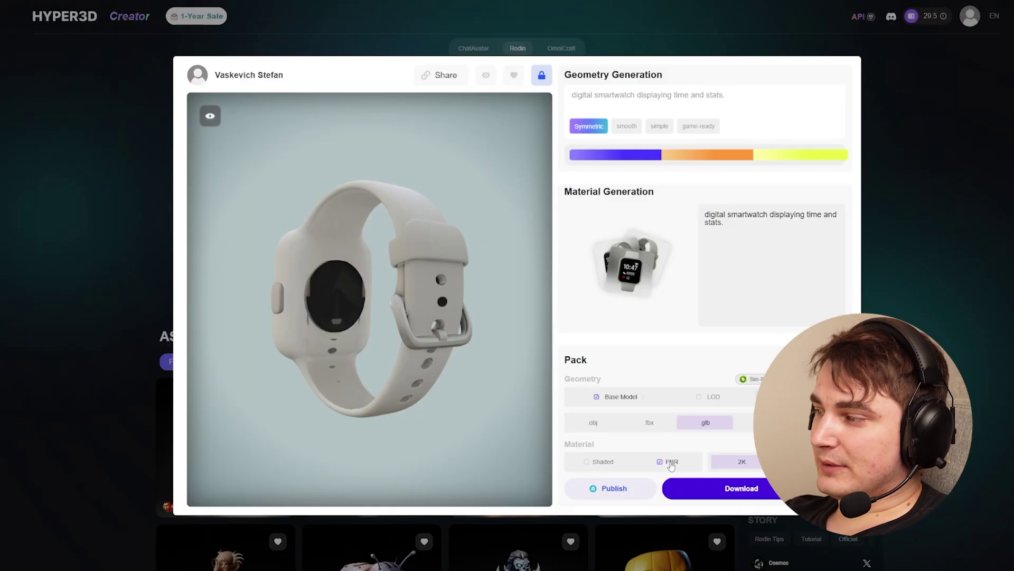
left_click(728, 487)
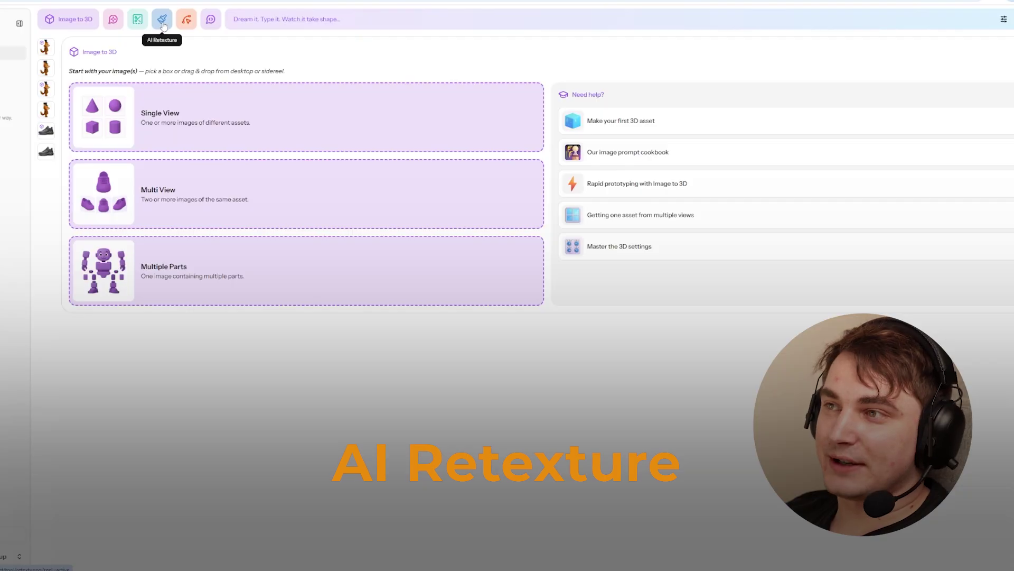
- Switch to the web app offering AI Retexture, open that tool and upload the textured watch mesh
left_click(163, 22)
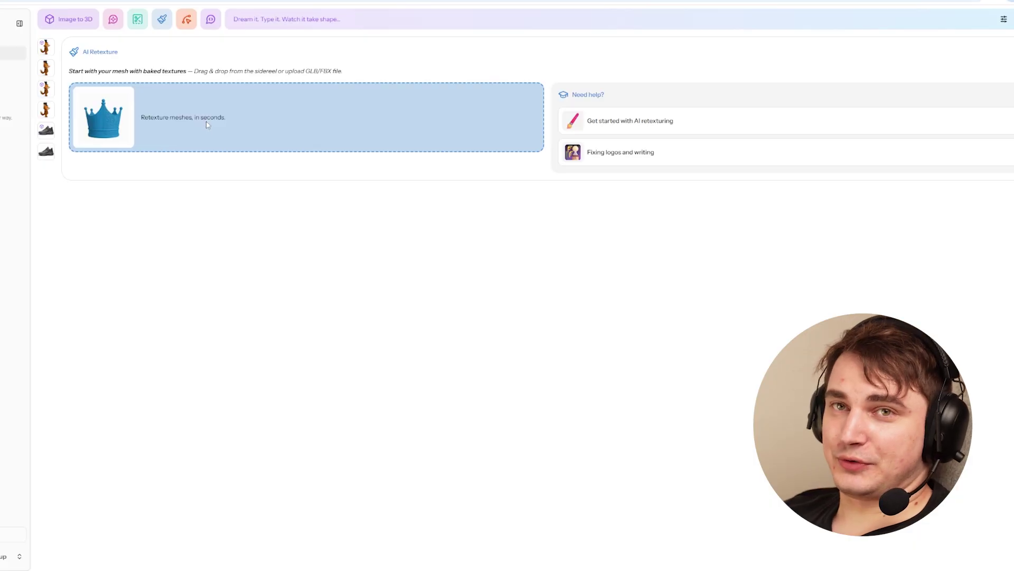
left_click(223, 121)
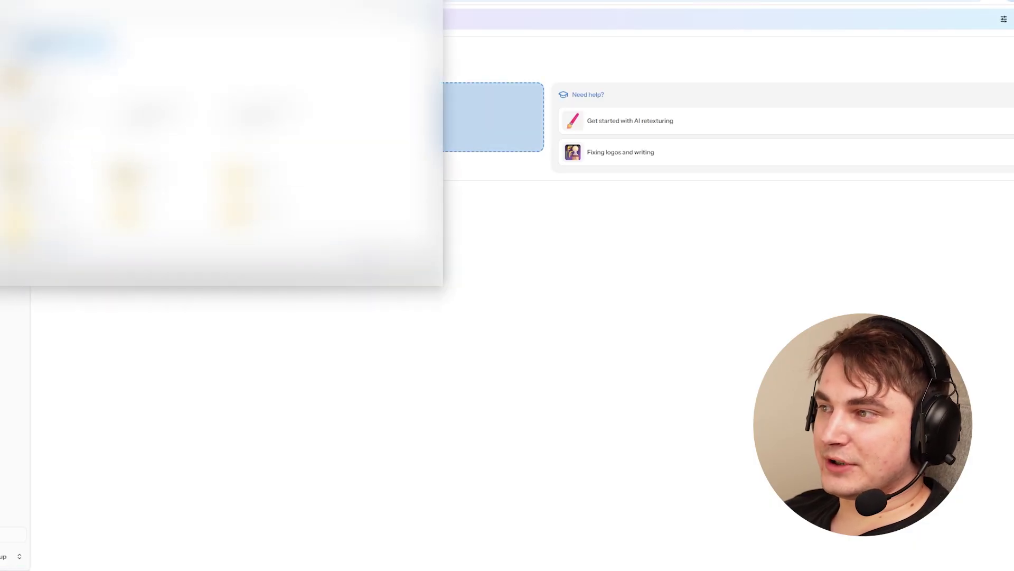
left_click(369, 286)
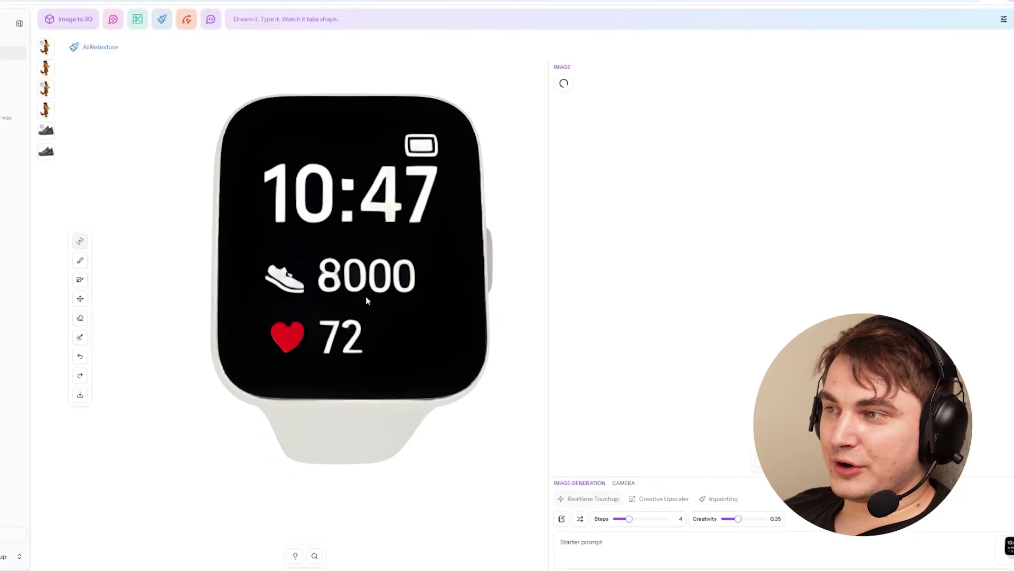
- Turn the watch to show its back and sensor, and examine the Realtime Touchup prompt and the option to generate it from the image
left_click_drag(360, 285, 370, 259)
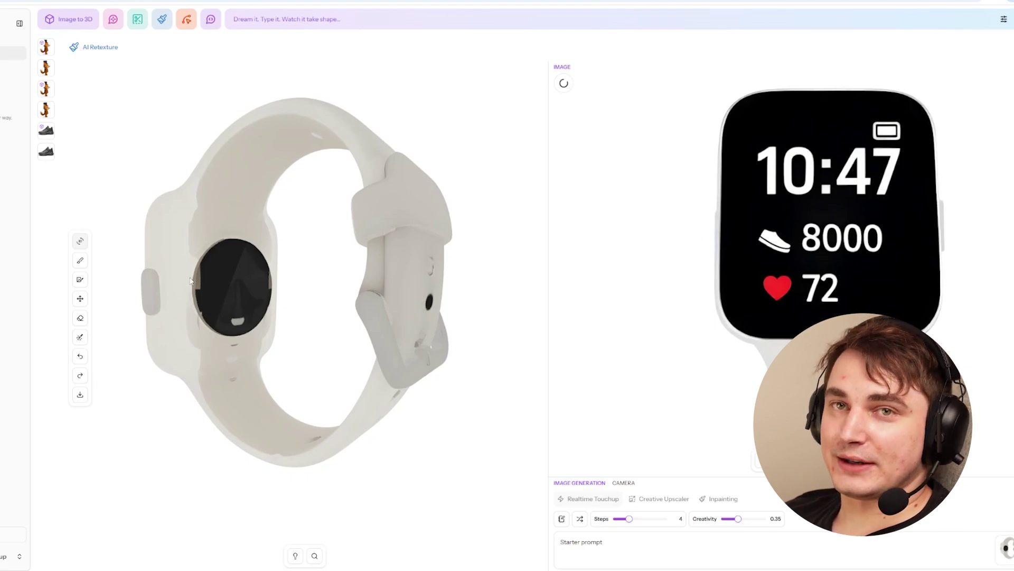
left_click_drag(212, 247, 321, 343)
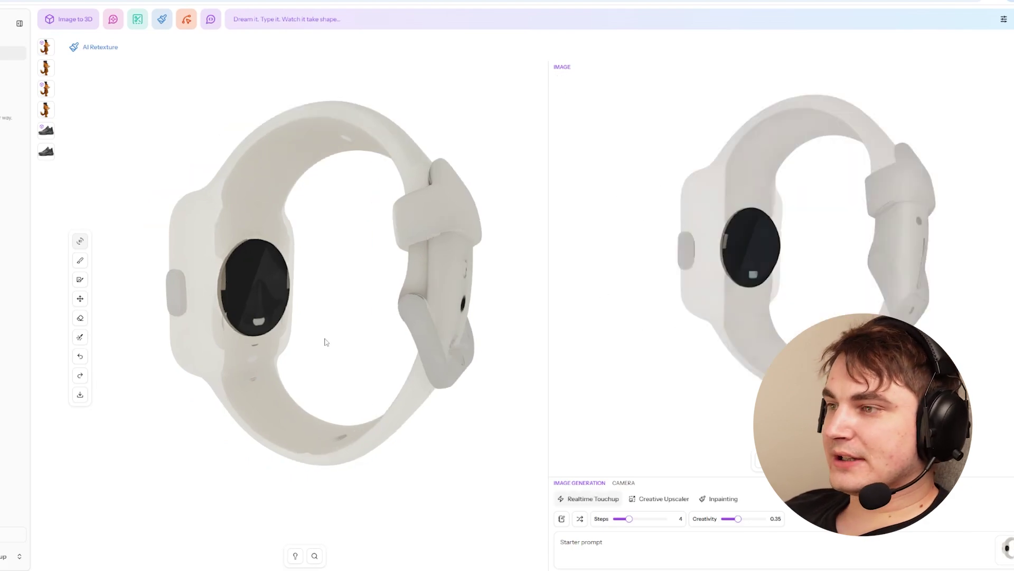
left_click_drag(607, 542, 527, 539)
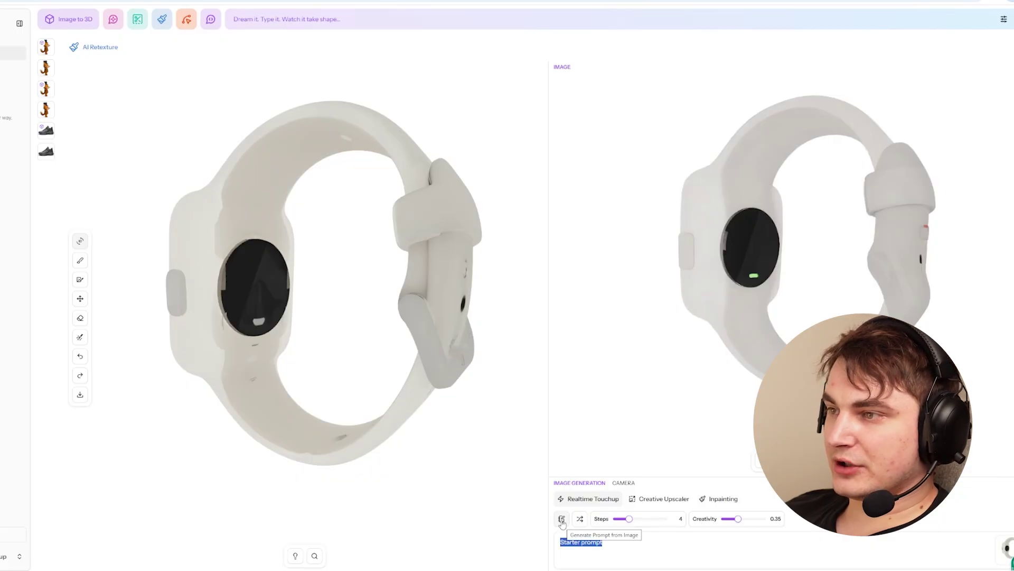
left_click(568, 535)
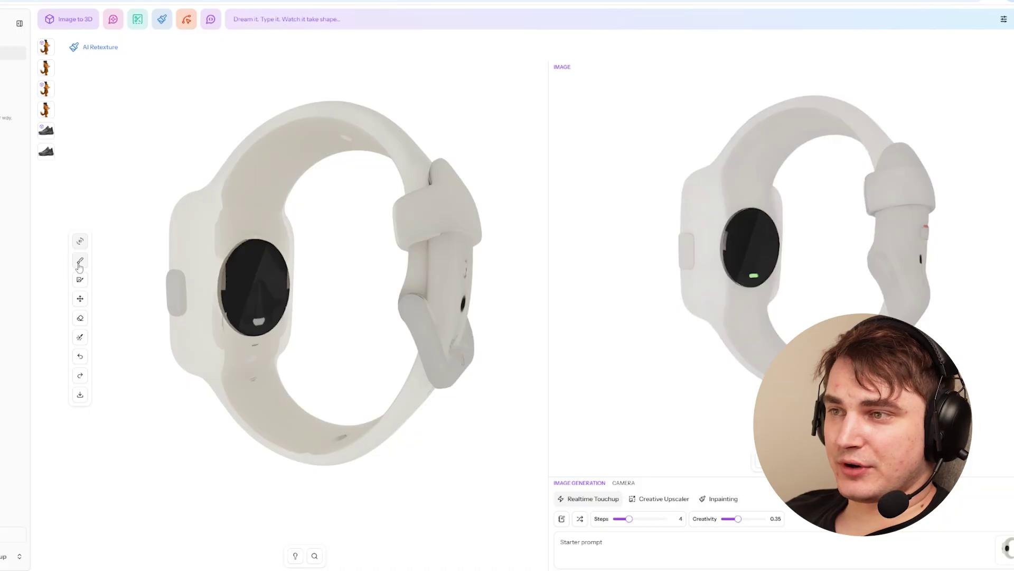
- Set up the paint brush with the watch case's sampled colour at size 50 and try a stroke beside the sensor
left_click(80, 262)
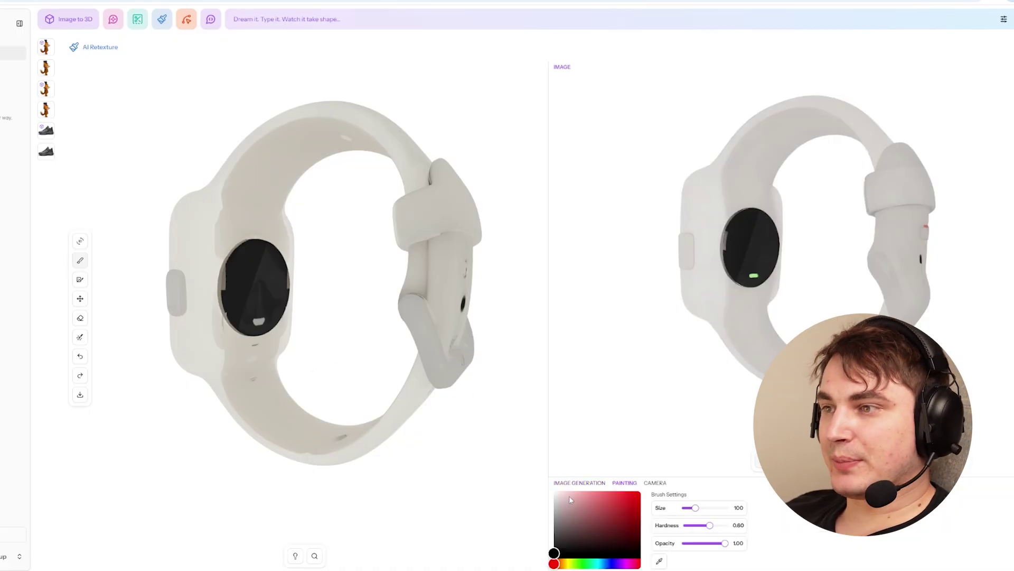
left_click(661, 561)
left_click(197, 228)
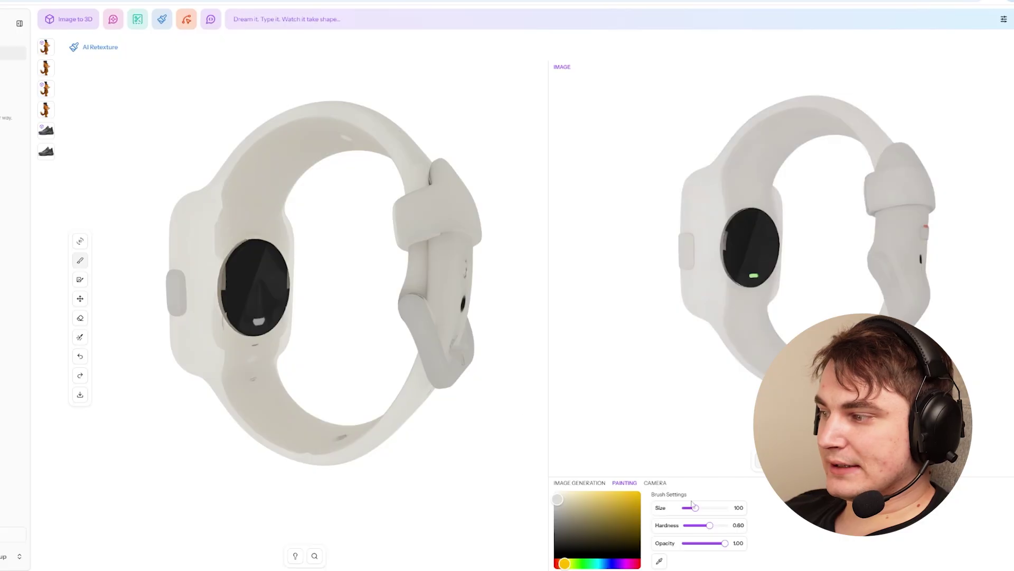
left_click_drag(695, 508, 690, 508)
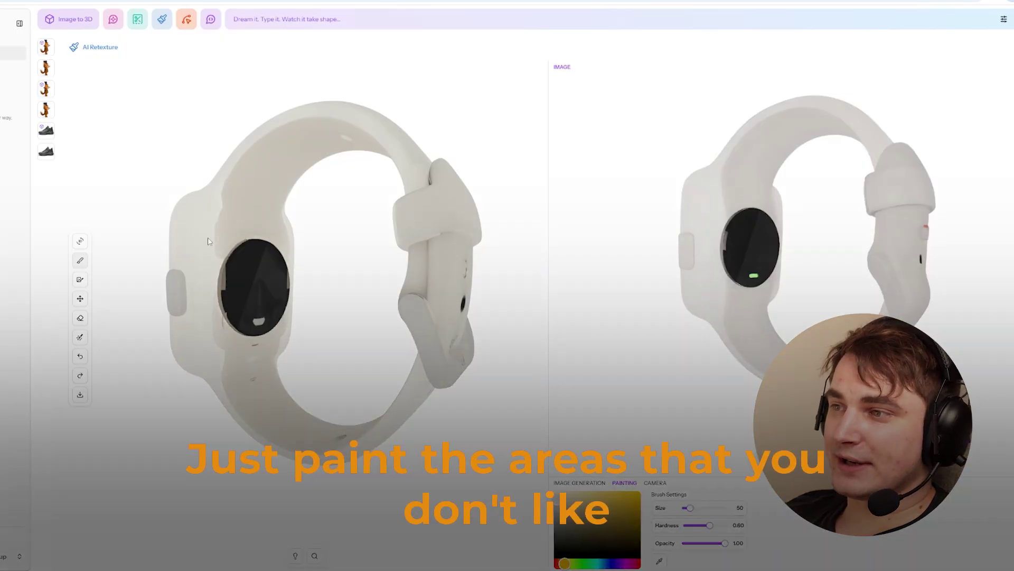
right_click(220, 240)
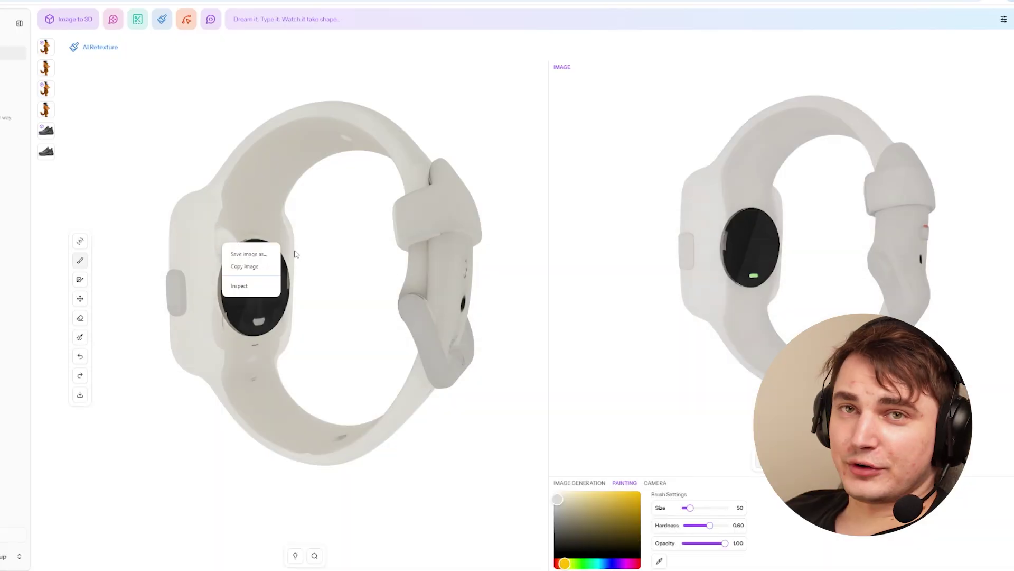
left_click(334, 244)
key("ctrl+z")
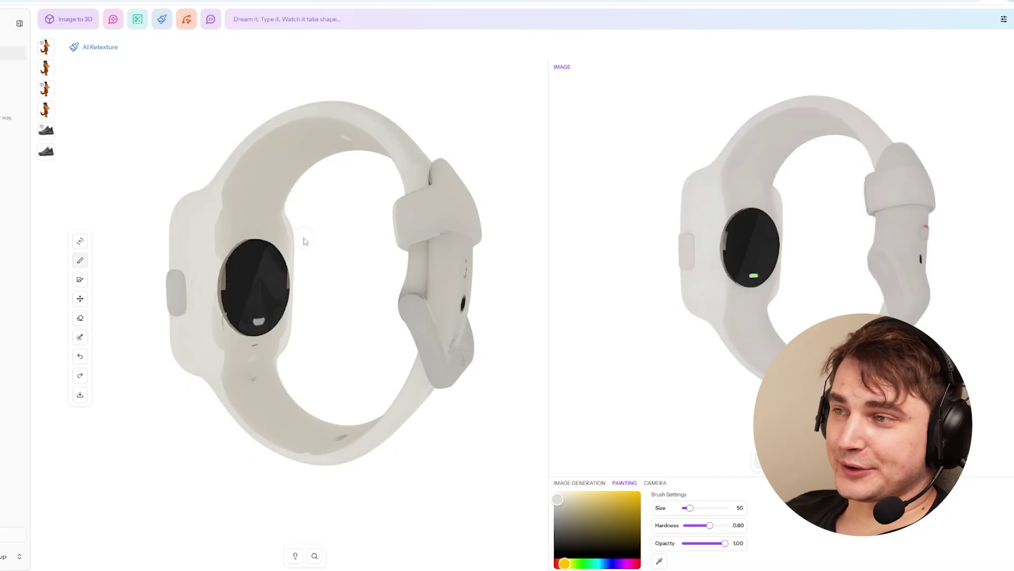
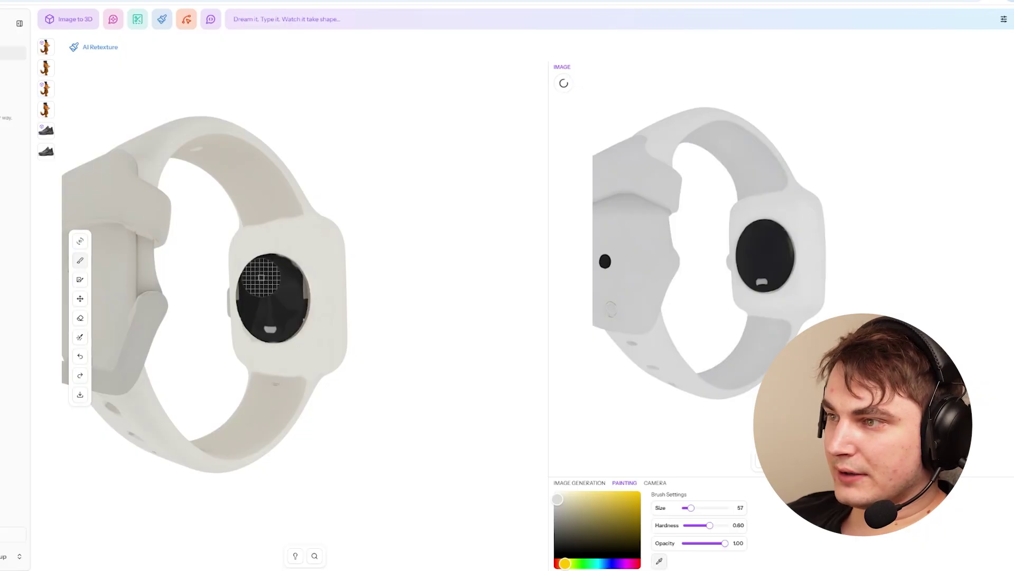
- Sample the sensor's black and paint over the light mark and reflections until the whole sensor disc is solid black
left_click(260, 277, "alt")
mouse_move(246, 302)
left_mouse_down()
mouse_move(266, 294)
mouse_move(278, 305)
mouse_move(271, 279)
mouse_move(280, 271)
mouse_move(269, 269)
mouse_move(278, 265)
mouse_move(297, 292)
mouse_move(291, 282)
mouse_move(294, 304)
mouse_move(293, 291)
mouse_move(271, 324)
left_mouse_up()
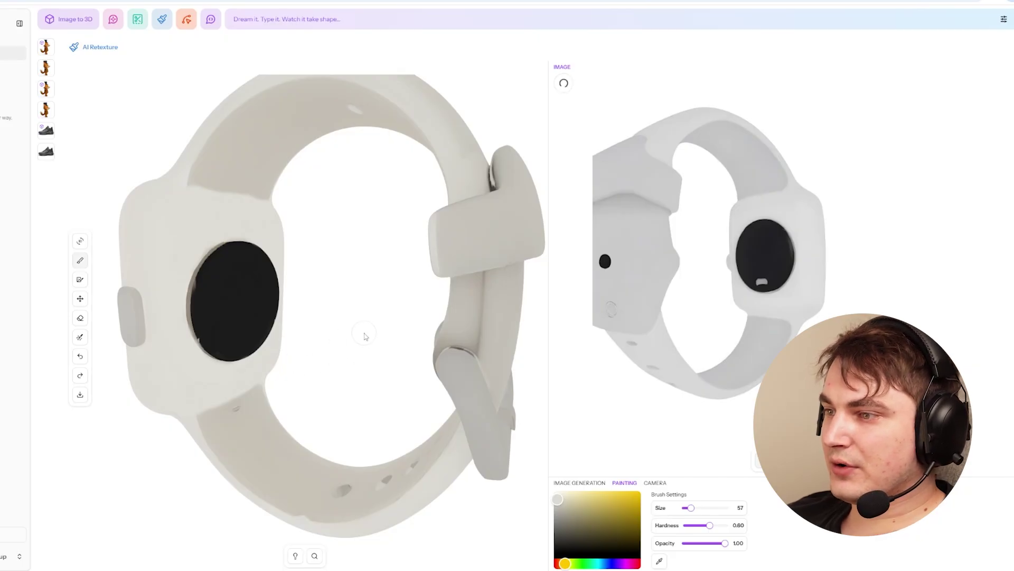
key("r")
mouse_move(385, 333)
left_mouse_down()
mouse_move(333, 301)
mouse_move(380, 303)
left_mouse_up()
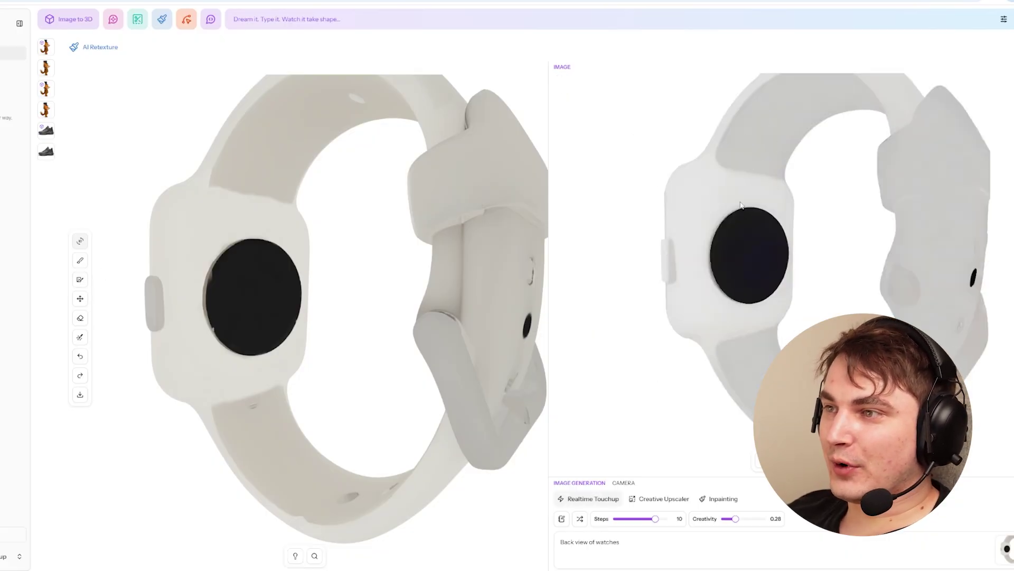
- Paint the generated back-view image onto the strap joint above the sensor, and touch up the lower inner band with its sampled colour
left_click(80, 282)
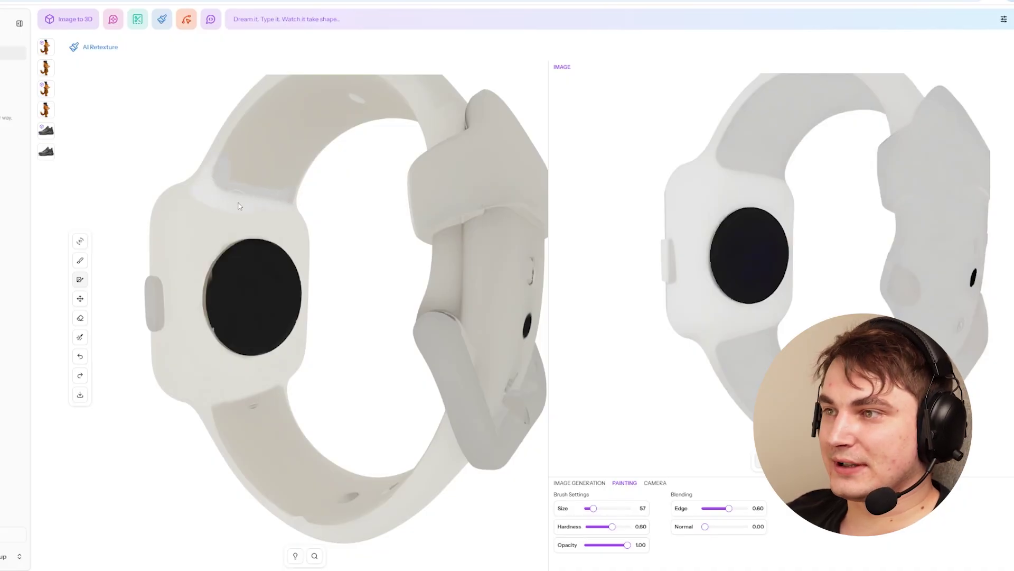
mouse_move(233, 203)
left_mouse_down()
mouse_move(389, 352)
mouse_move(372, 276)
left_mouse_up()
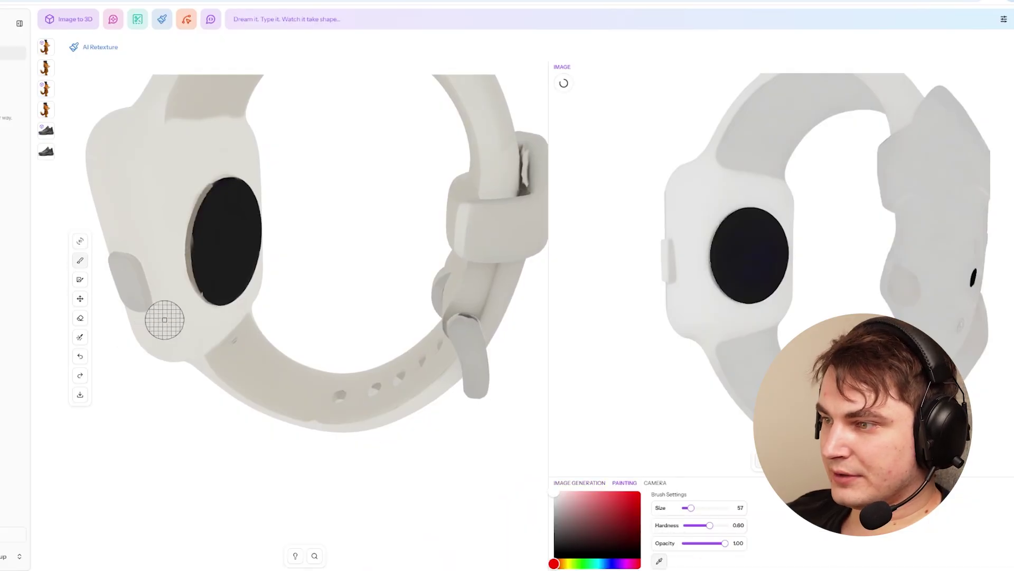
left_click(239, 332, "alt")
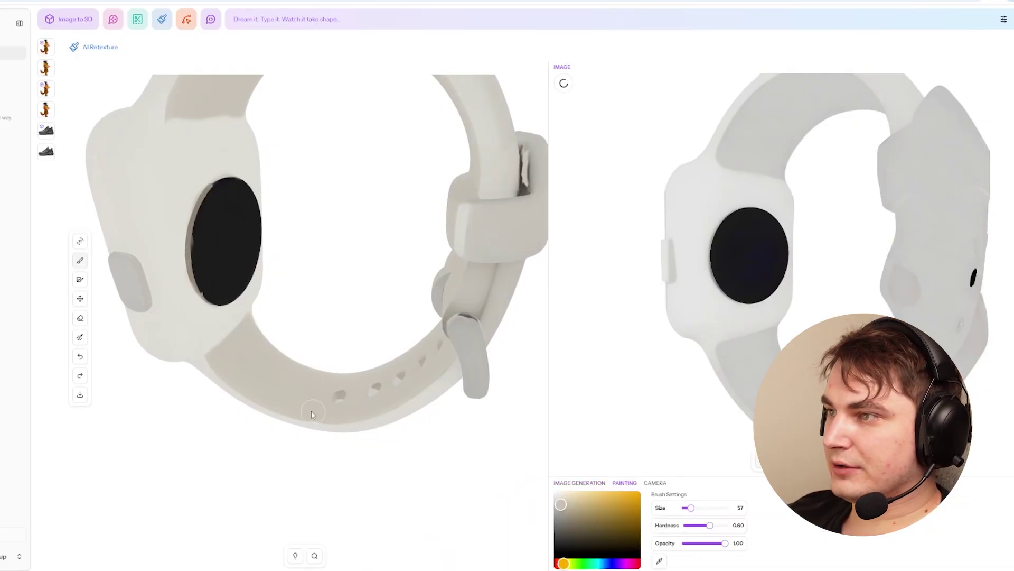
left_click_drag(310, 414, 230, 140)
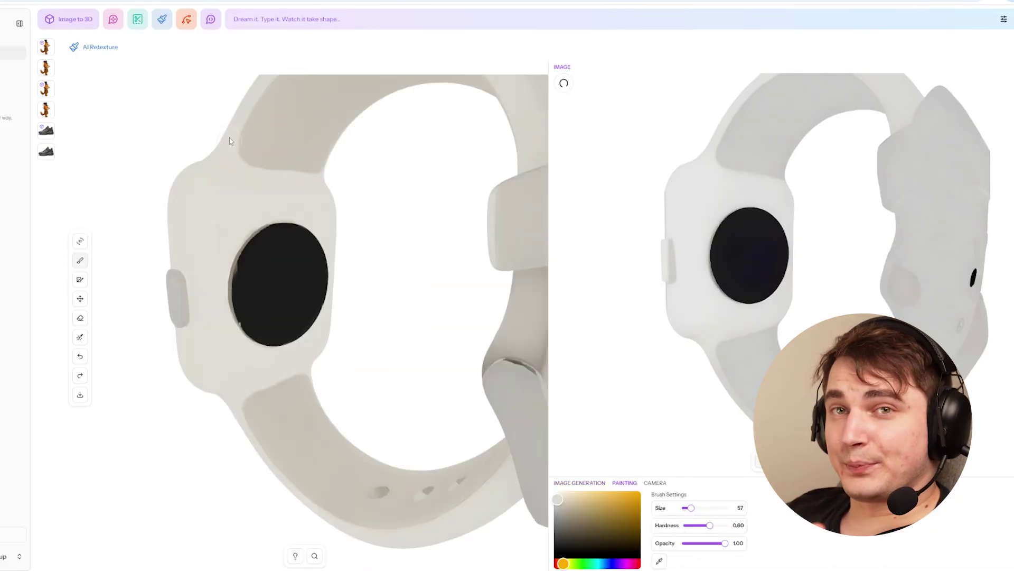
- Choose the image projection brush and load the grey watch back photo with sensor details as the reference image
left_click(79, 279)
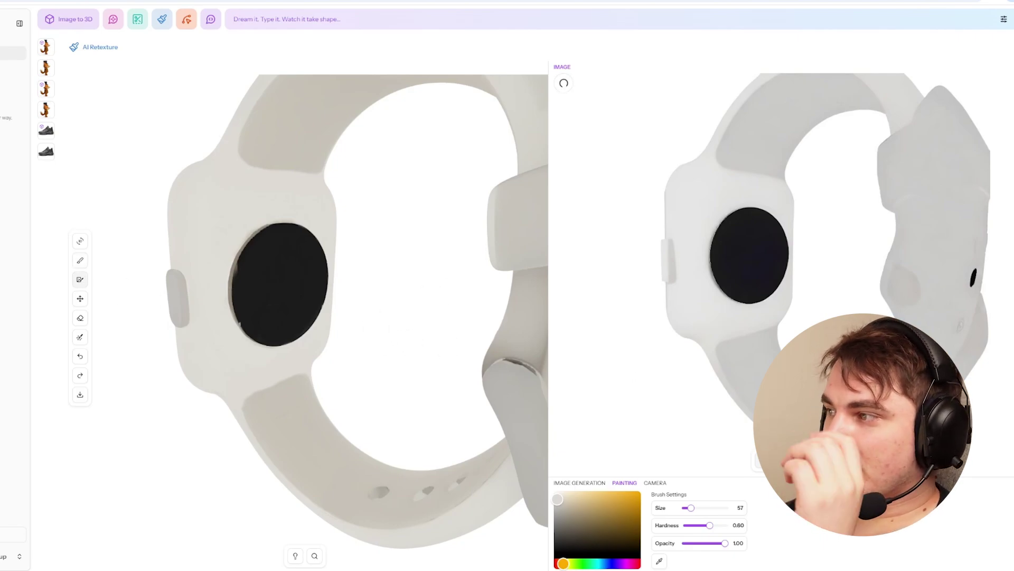
left_click(699, 442)
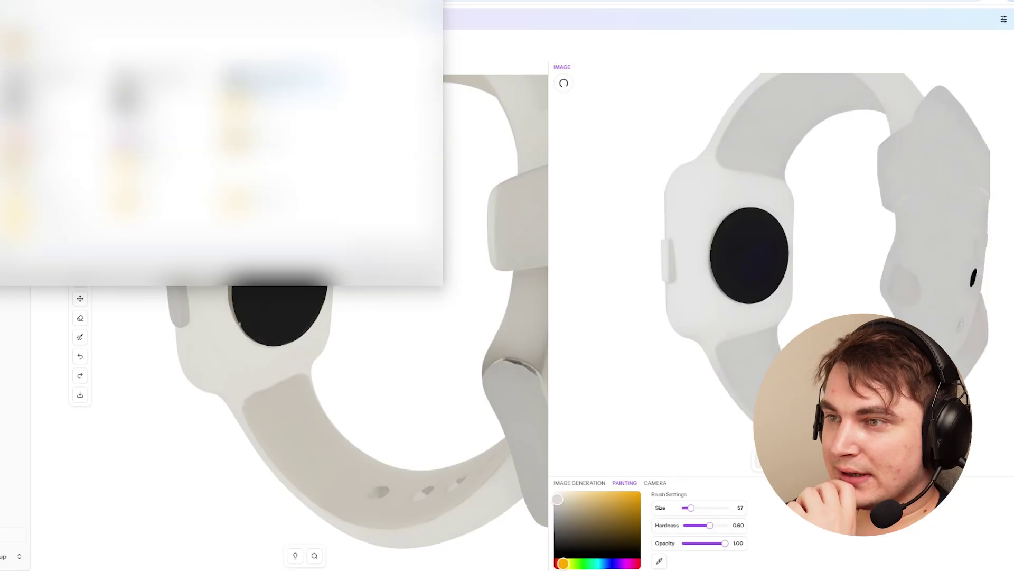
key("Return")
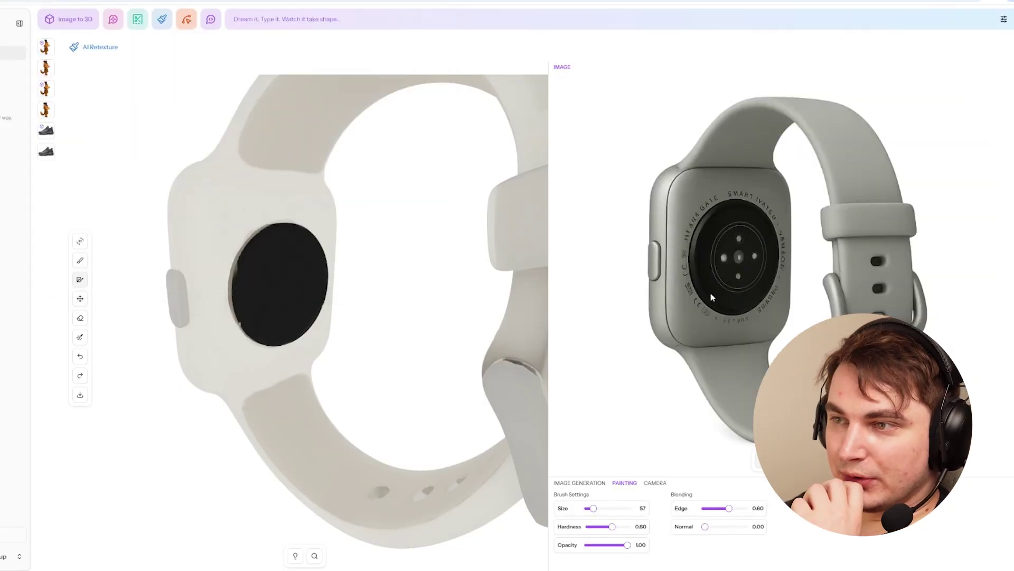
right_click(740, 299)
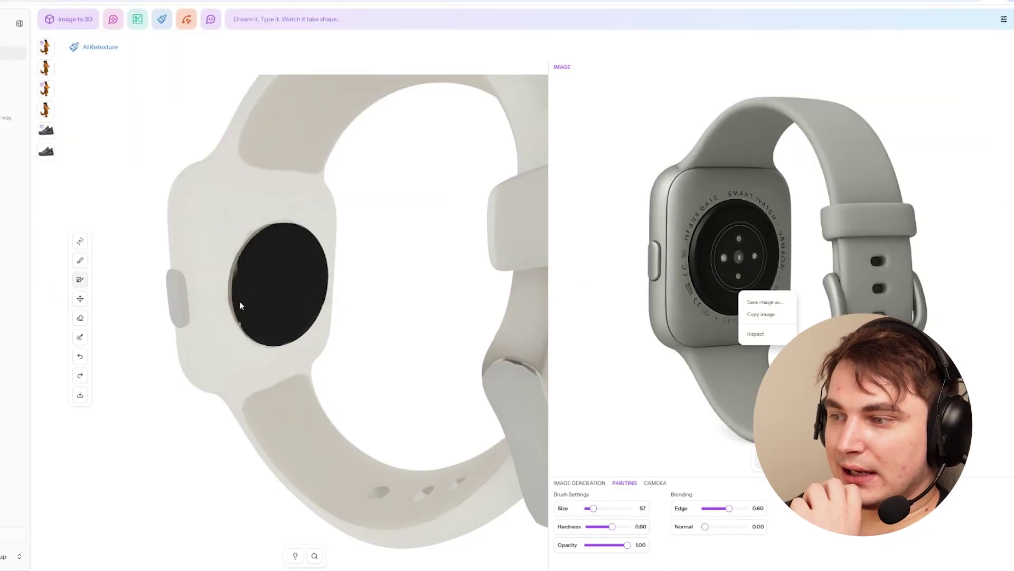
- Overlay the reference image on the model, set the camera FOV to 30 and align the two sensor discs
left_click(80, 298)
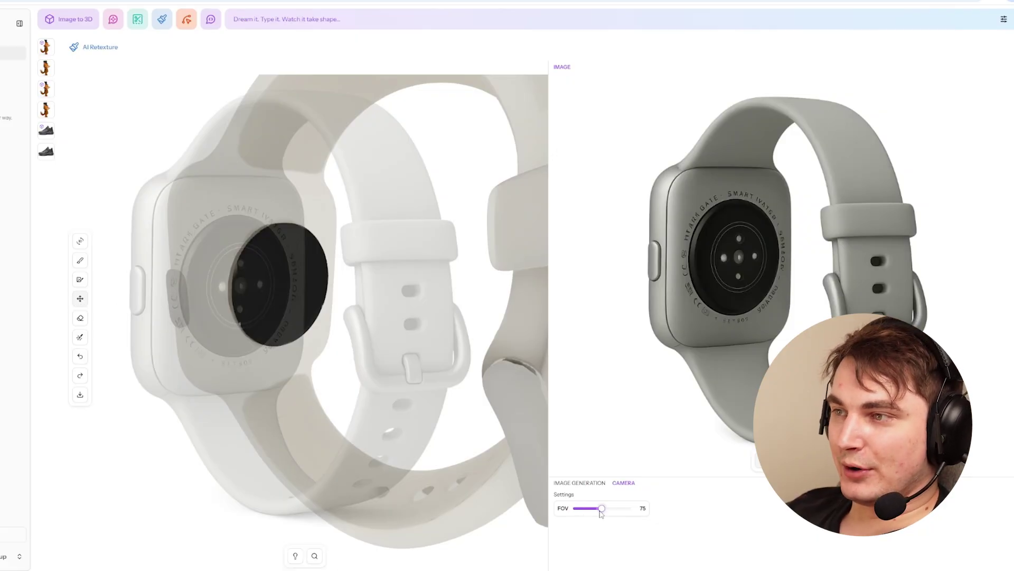
left_click_drag(601, 509, 577, 509)
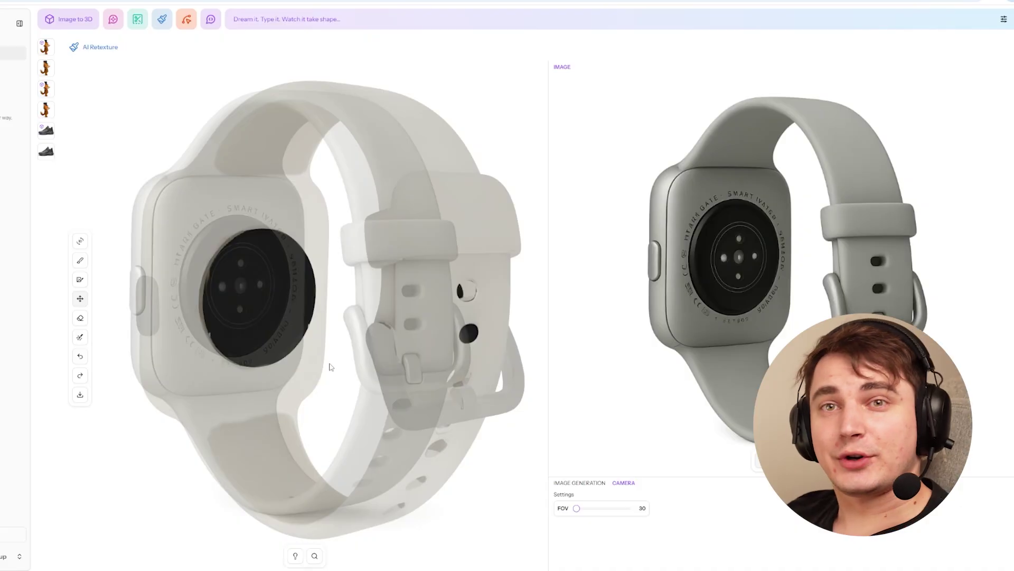
mouse_move(330, 366)
left_mouse_down()
mouse_move(308, 355)
mouse_move(324, 359)
left_mouse_up()
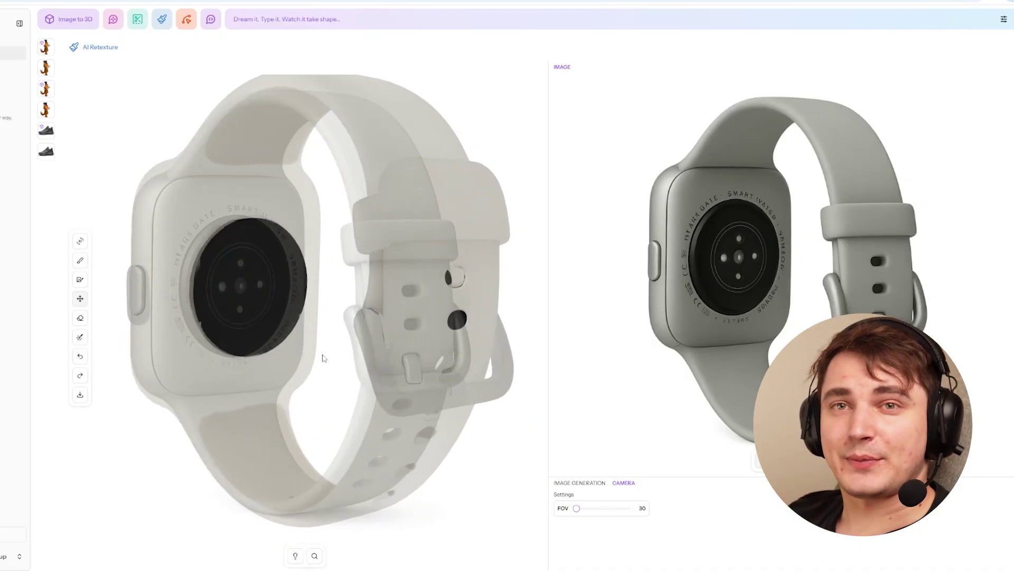
- Project the reference image's rings and light dots onto the black sensor, rechecking the overlay alignment and repainting the details
key("b")
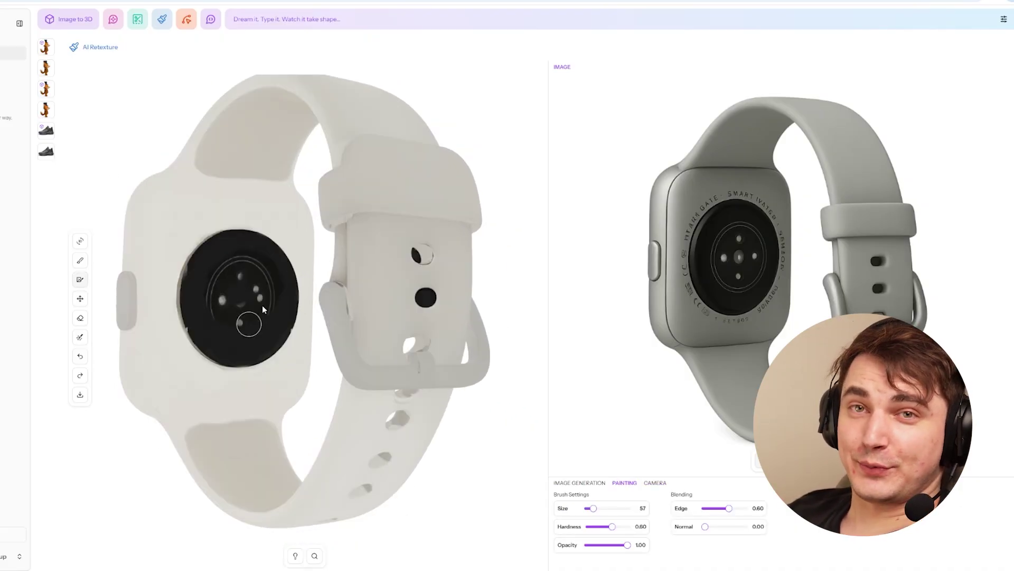
left_click(78, 300)
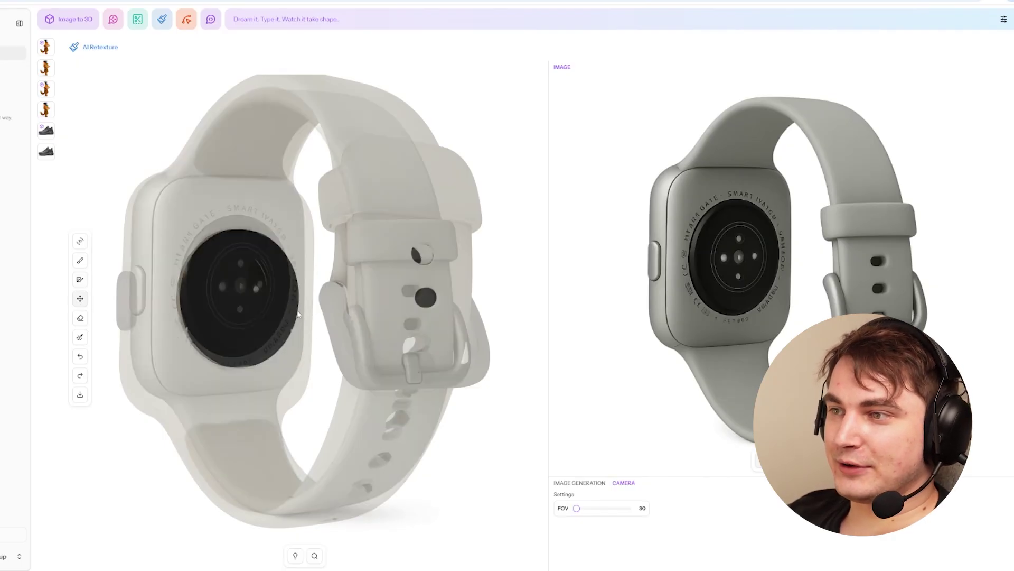
left_click(78, 284)
mouse_move(244, 267)
left_mouse_down()
mouse_move(202, 270)
mouse_move(232, 324)
mouse_move(234, 275)
mouse_move(214, 292)
mouse_move(250, 267)
mouse_move(221, 280)
left_mouse_up()
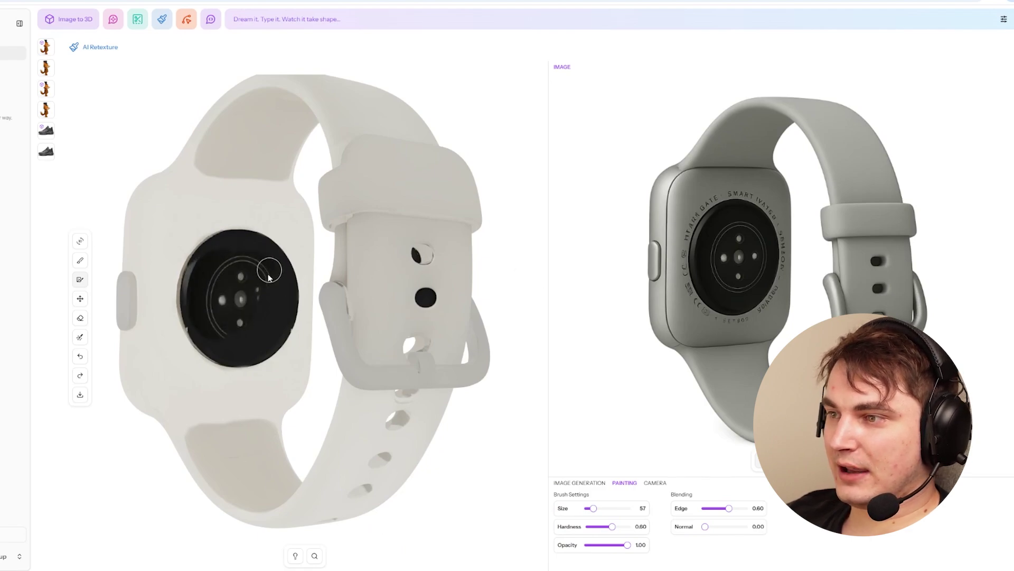
mouse_move(235, 253)
left_mouse_down()
mouse_move(217, 258)
mouse_move(272, 292)
mouse_move(227, 289)
mouse_move(248, 332)
mouse_move(272, 306)
left_mouse_up()
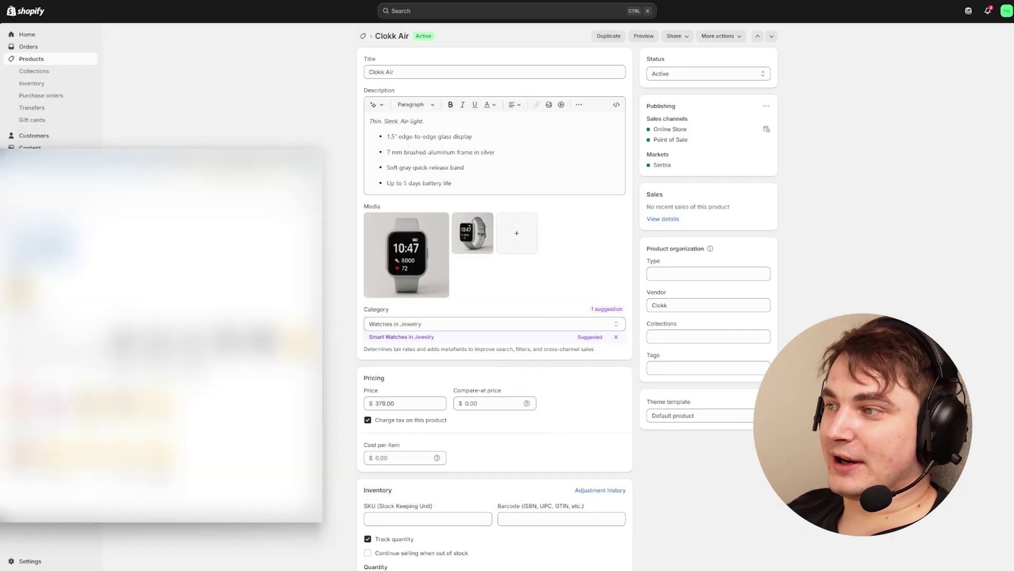
- Switch to Shopify, add the watch's 3D model file to the Clokk Air product media and open the product in the storefront
left_click_drag(45, 235, 530, 248)
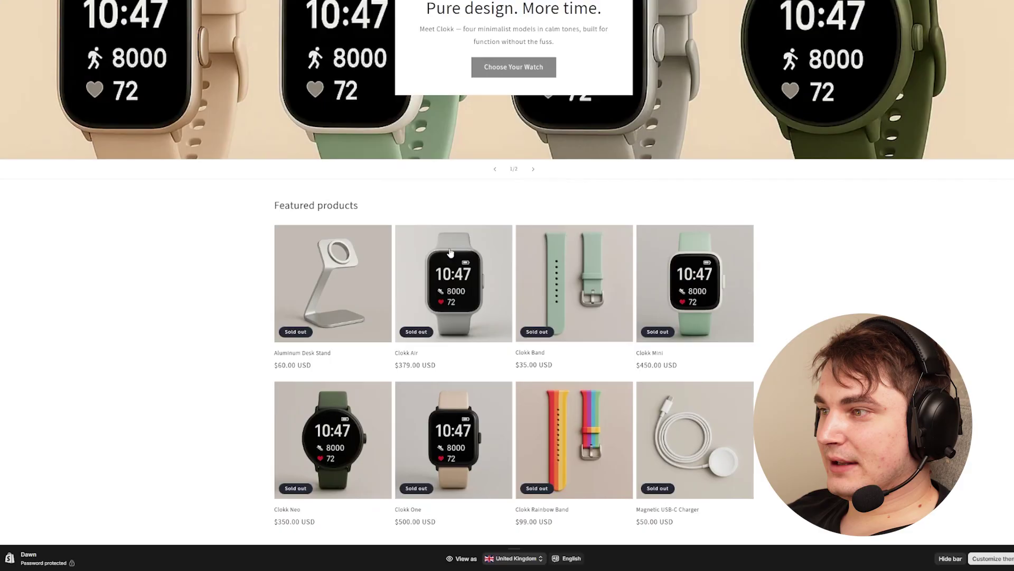
left_click(452, 311)
- Launch the interactive 3D model on the Clokk Air product page and examine the watch by rotating it
scroll(437, 275, "down", 3)
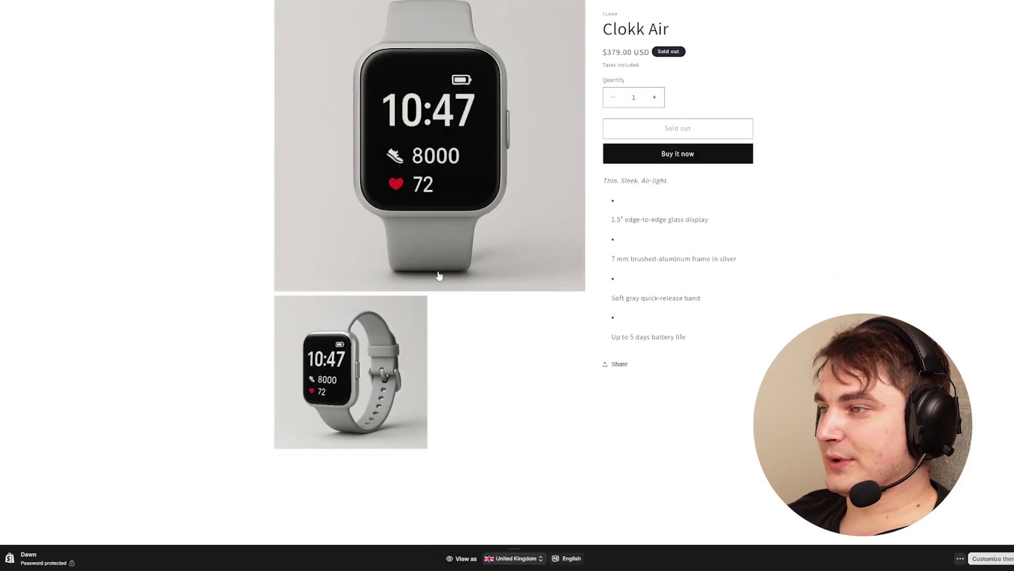
scroll(437, 274, "up", 3)
scroll(436, 274, "down", 8)
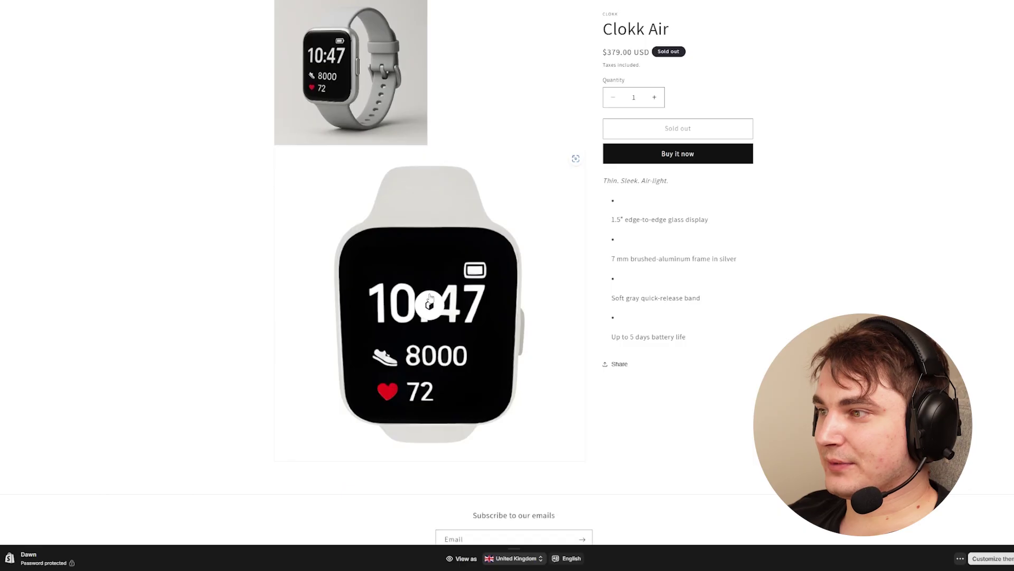
left_click(430, 304)
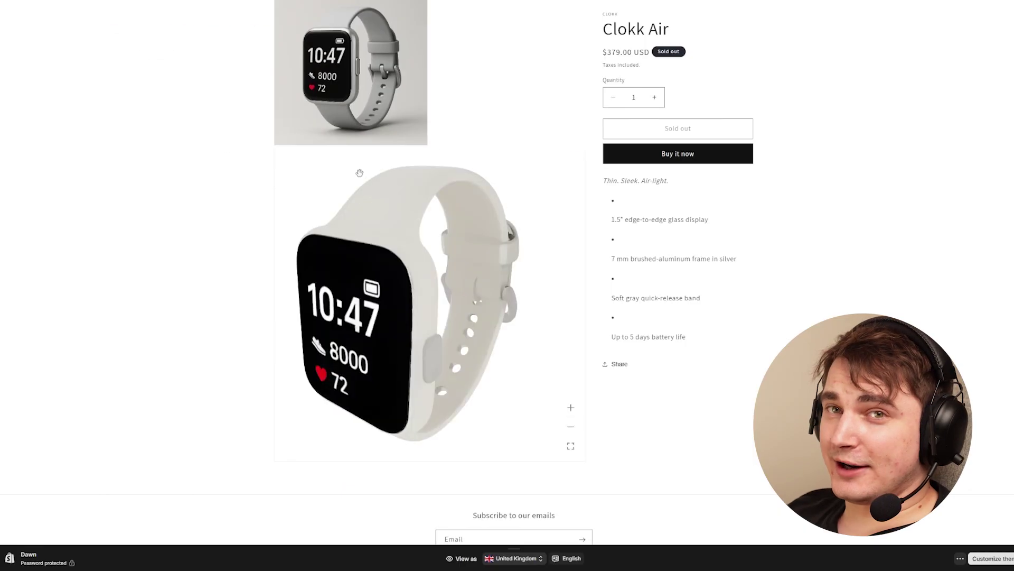
left_click_drag(359, 173, 420, 242)
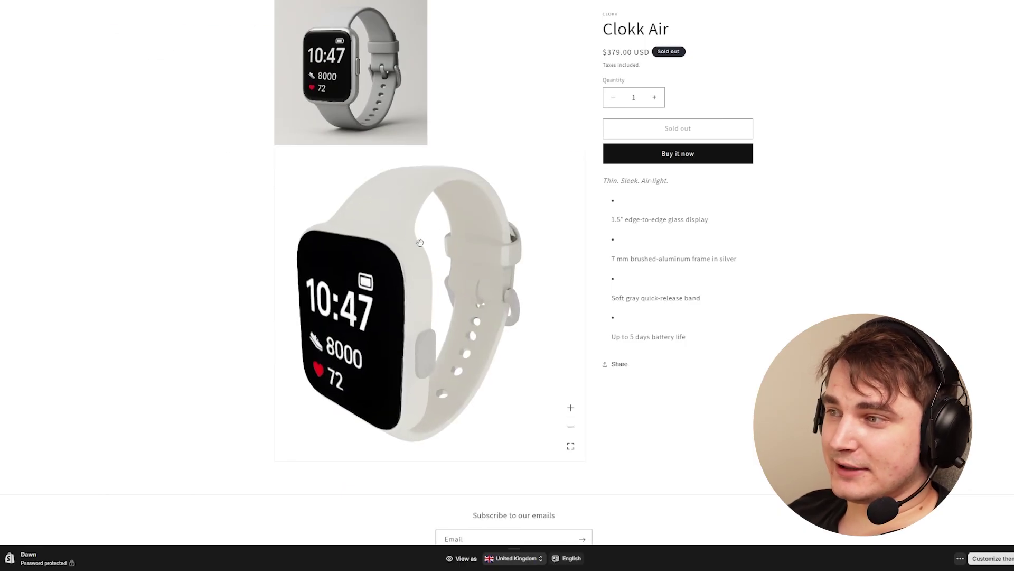
left_click_drag(424, 289, 199, 243)
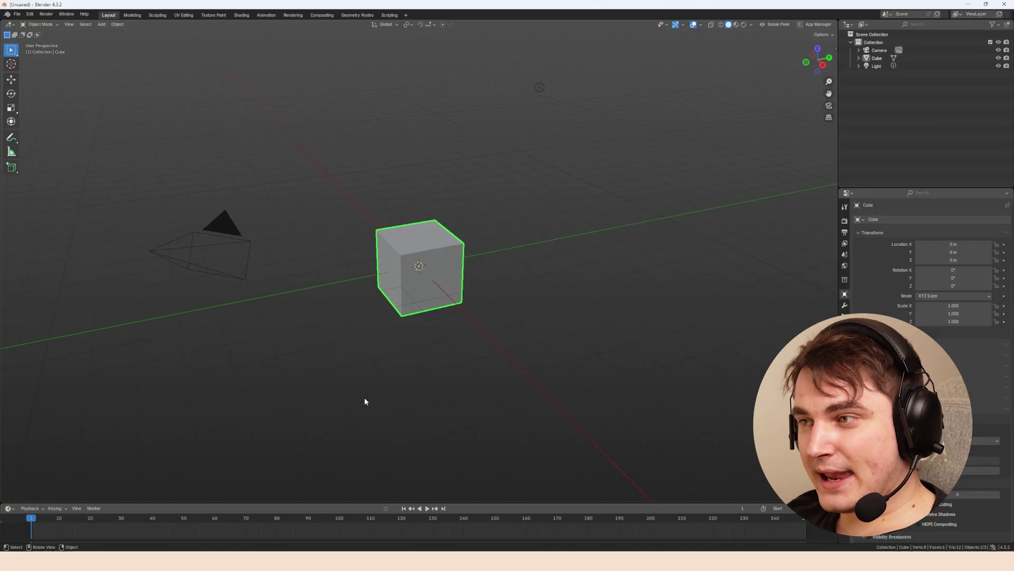
- Switch to Blender and delete the default cube, camera and light from the scene
key("a")
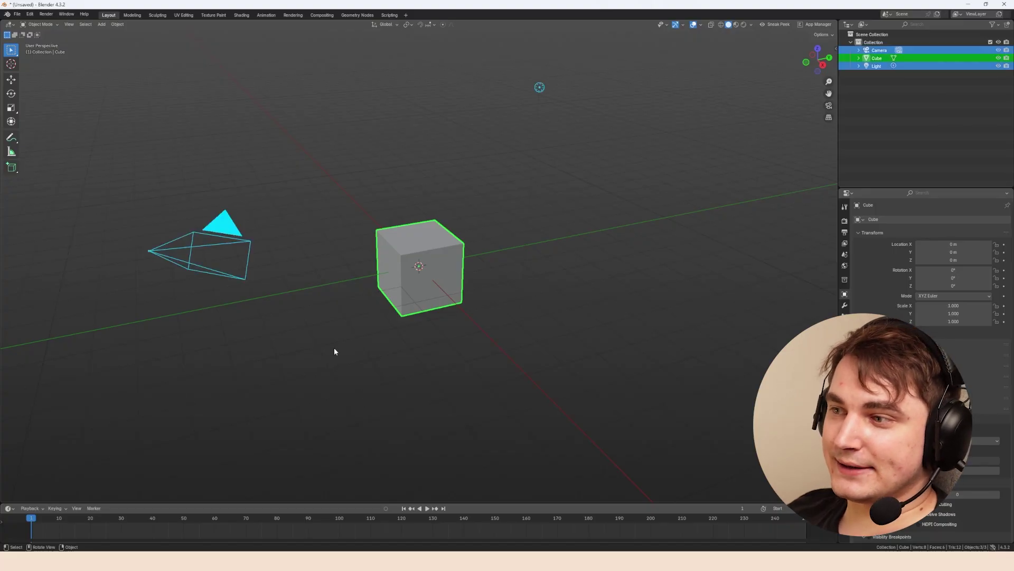
key("x")
left_click(334, 348)
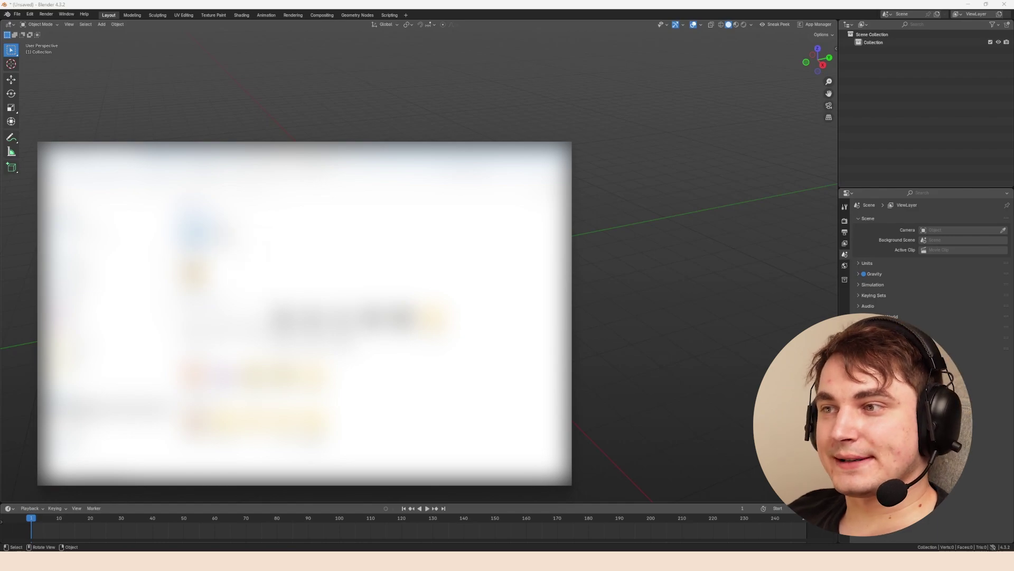
- Import base_basic_pbr (2).glb with the default glTF 2.0 options and open the Shading workspace for the watch's material
left_click_drag(611, 193, 613, 195)
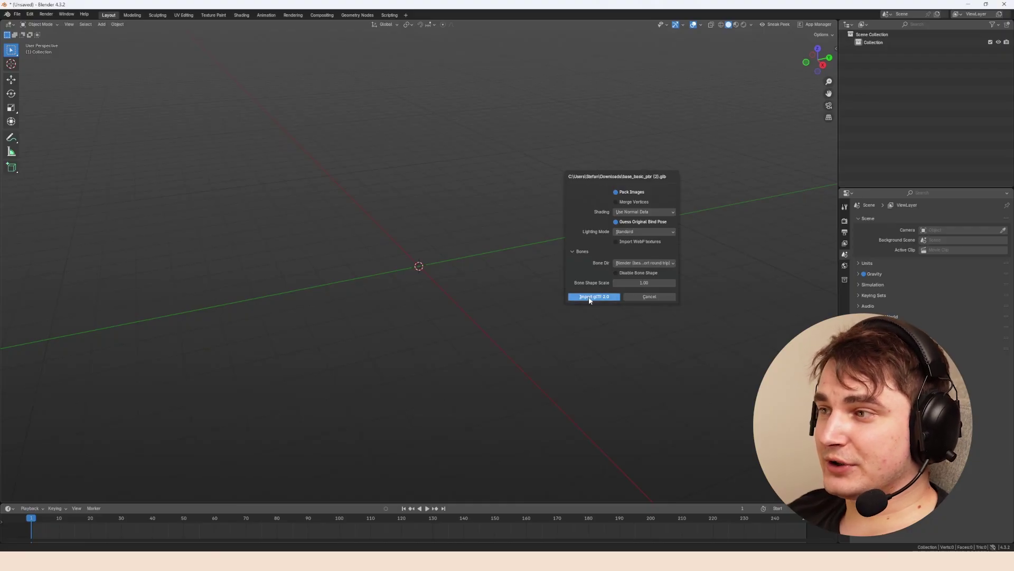
left_click(592, 296)
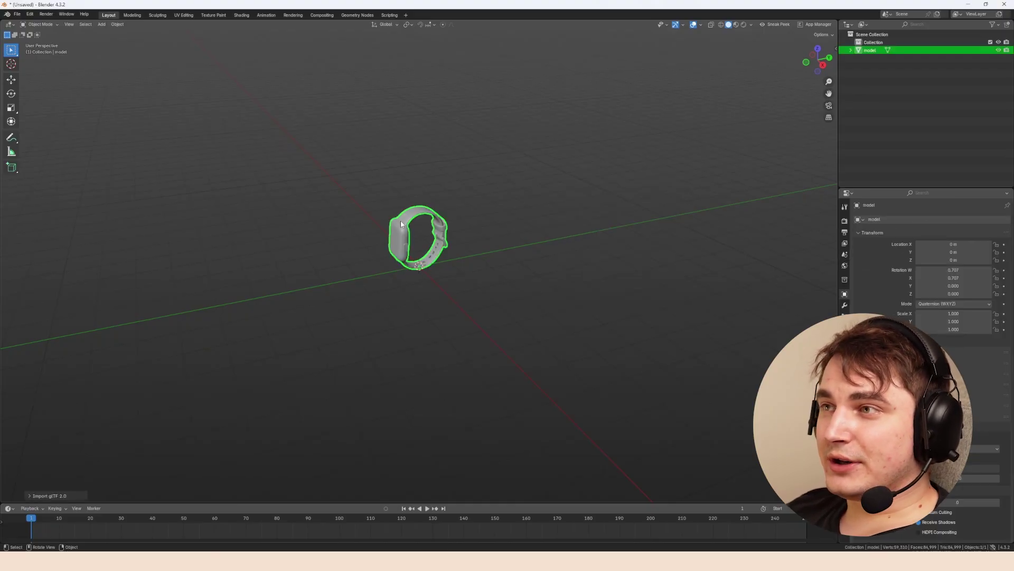
scroll(363, 210, "up", 5)
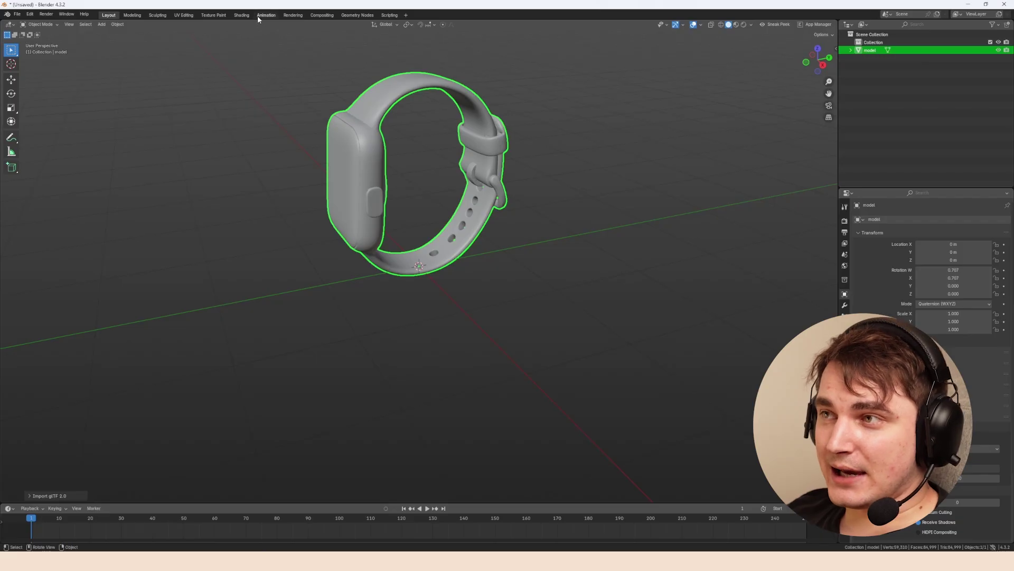
left_click(242, 15)
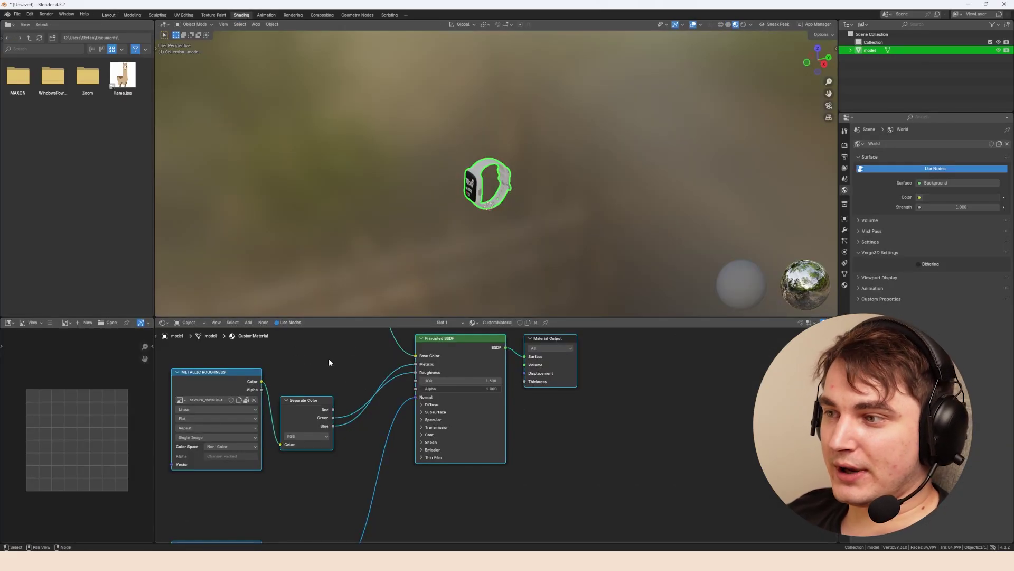
- Select the watch material's Base Color texture node and save its texture_diffuse image to a file
middle_click_drag(332, 362, 402, 499)
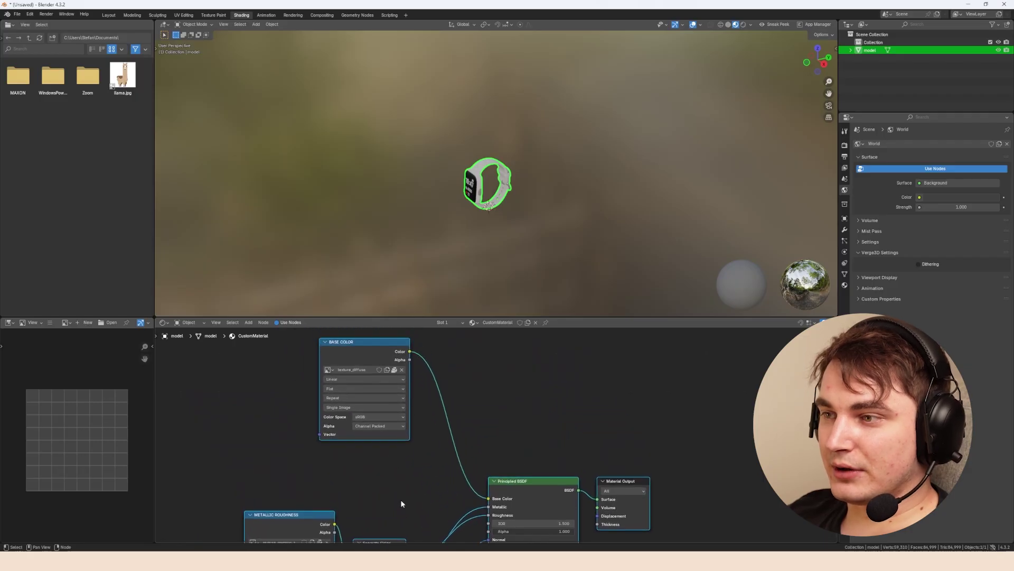
left_click(360, 357)
left_click_drag(365, 359, 367, 386)
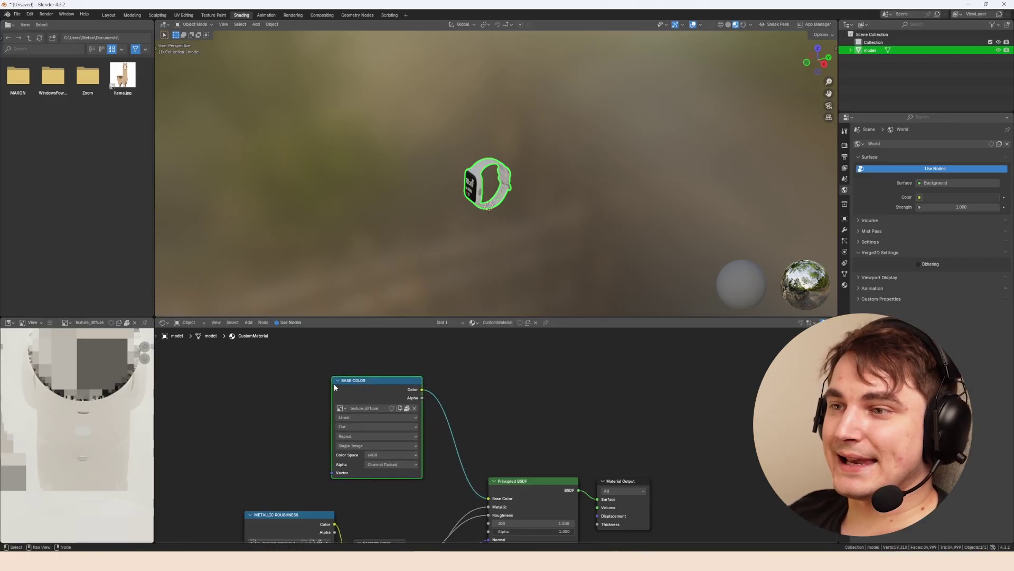
left_click(51, 323)
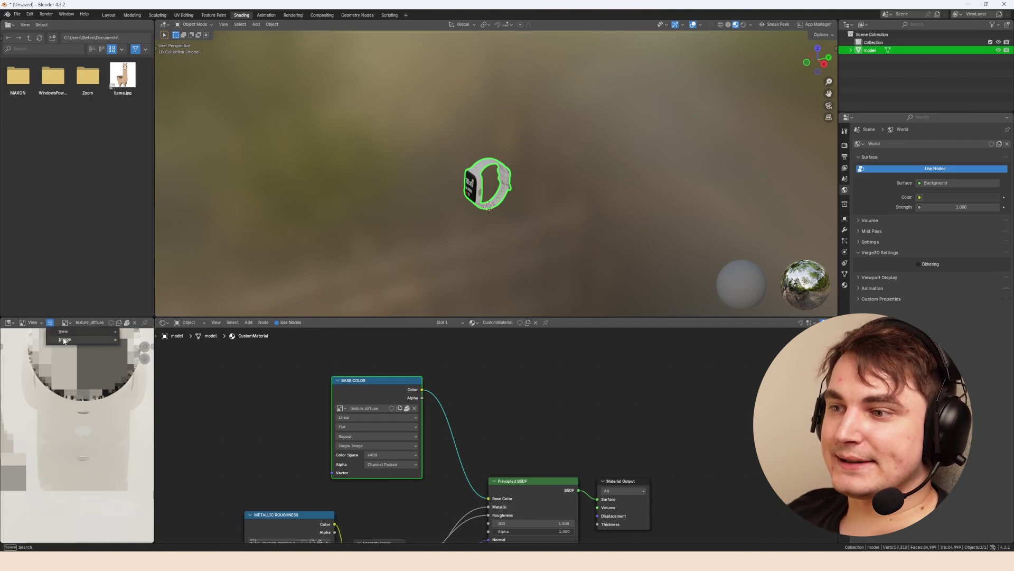
mouse_move(68, 339)
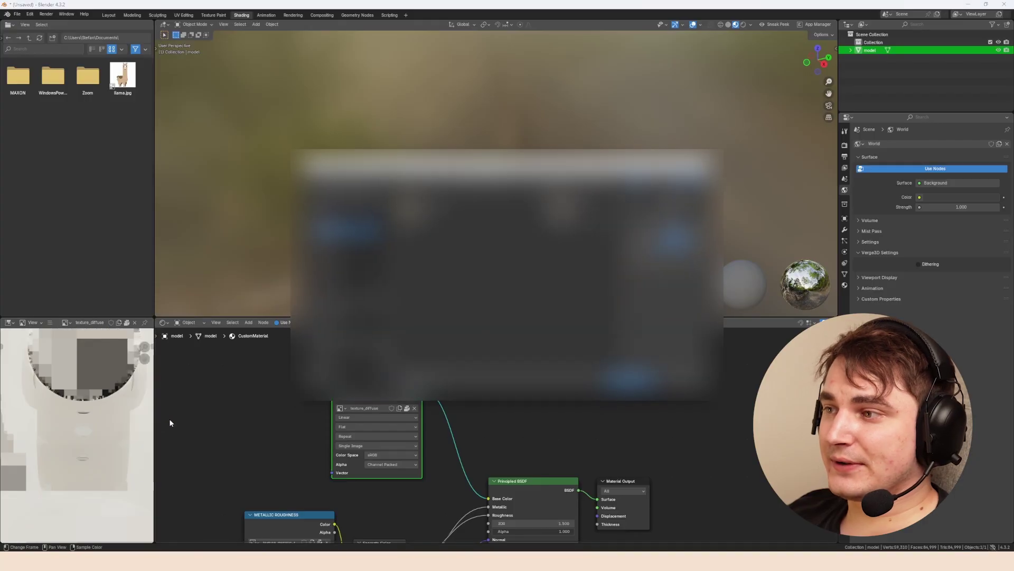
left_click(140, 419)
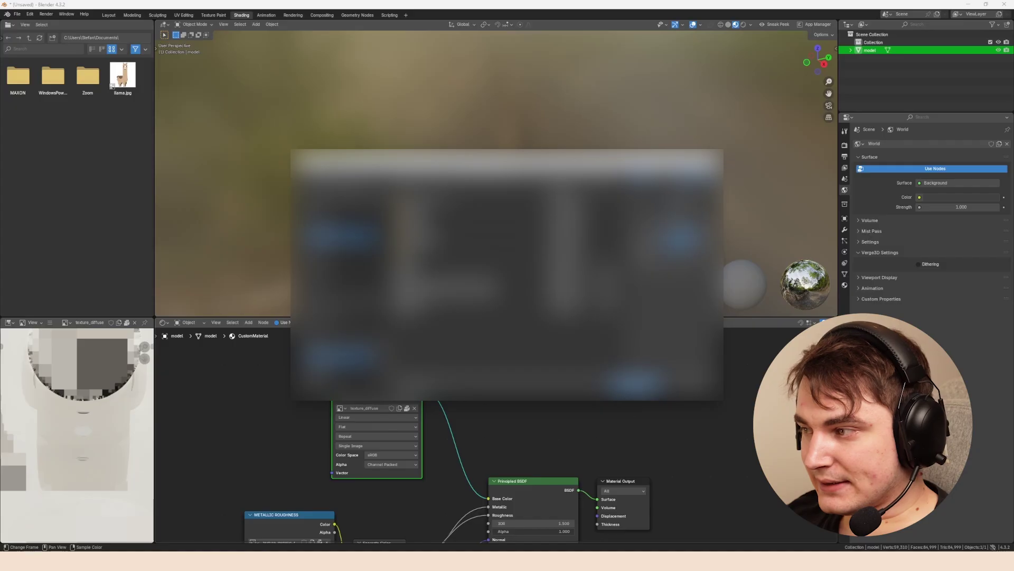
key("Escape")
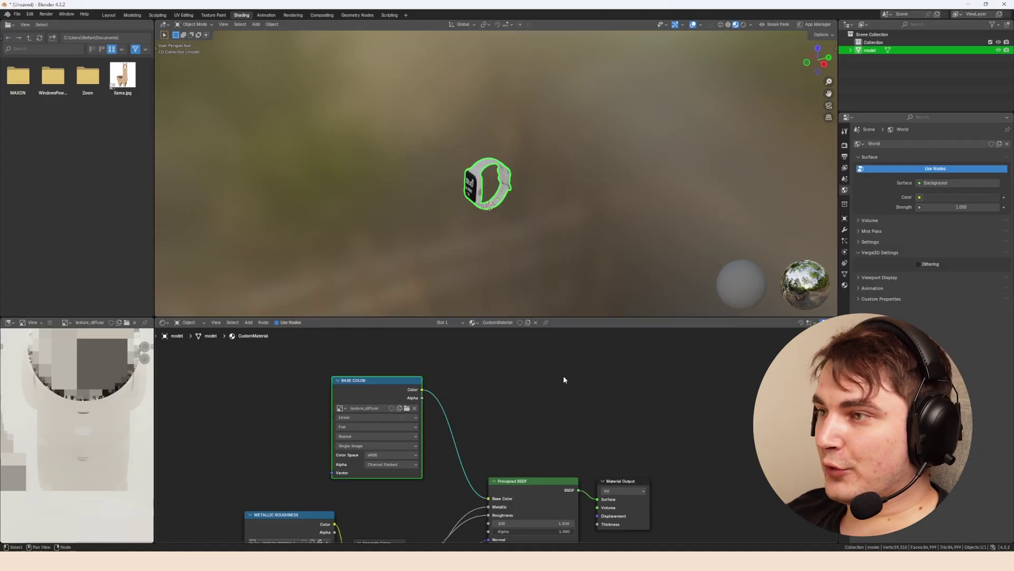
- Close the current Blender session without saving and delete the default cube, camera and light from a new scene
left_click(1006, 7)
left_click(520, 297)
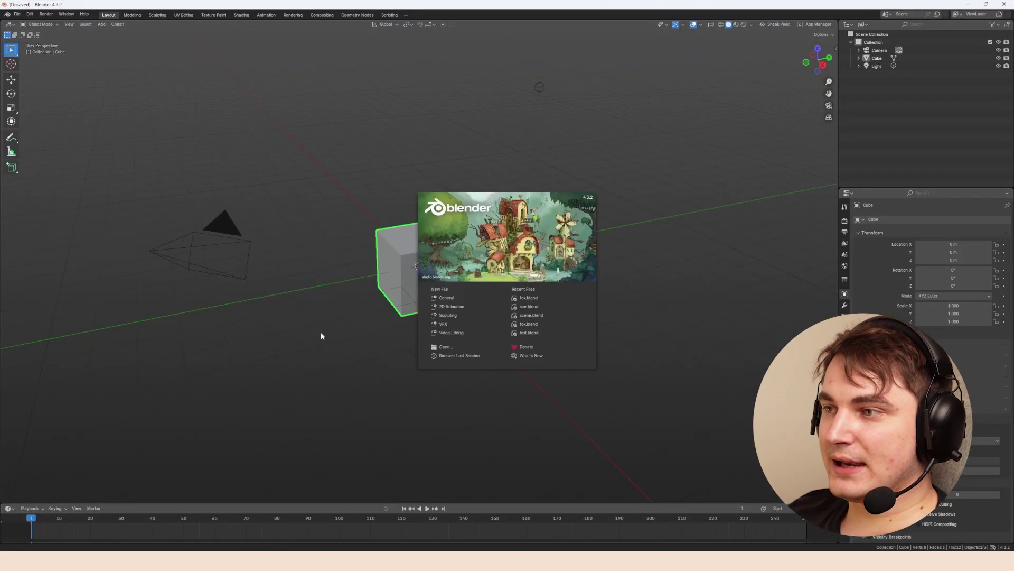
left_click(322, 336)
key("a")
key("x")
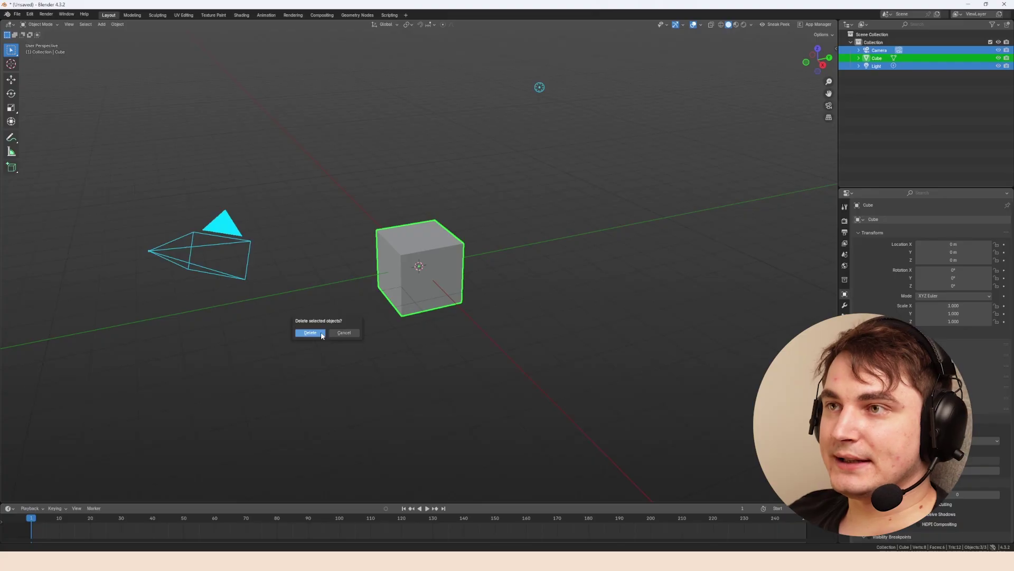
left_click(311, 333)
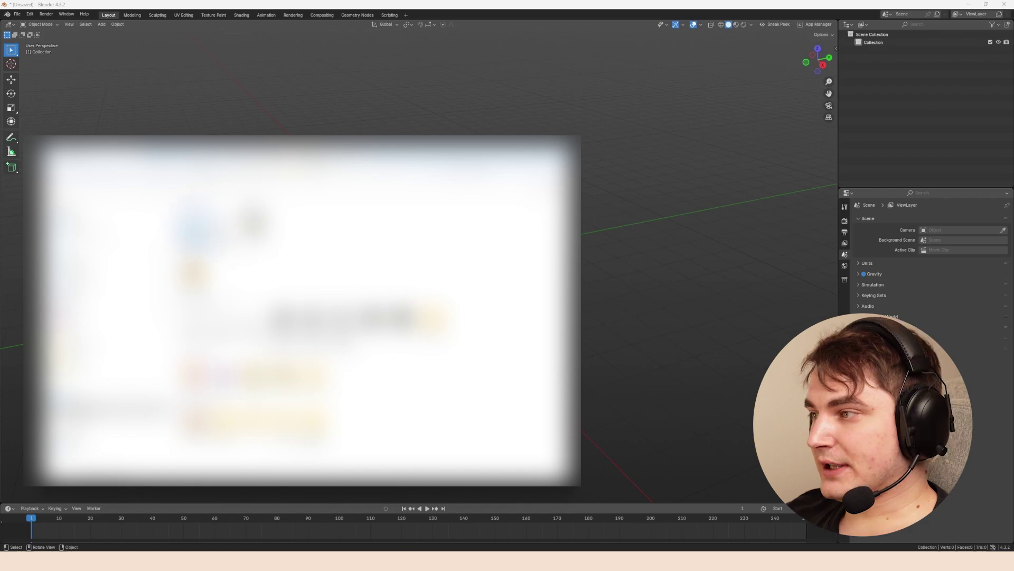
- Import base_basic_pbr (2).glb with the default glTF 2.0 settings and open its material in the Shading workspace
left_click_drag(652, 242, 650, 236)
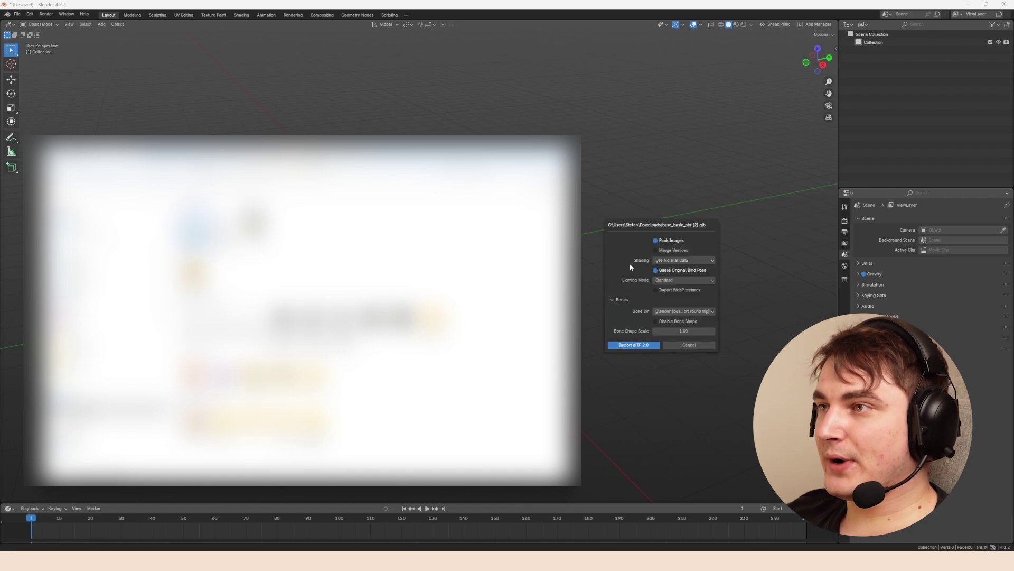
left_click(631, 346)
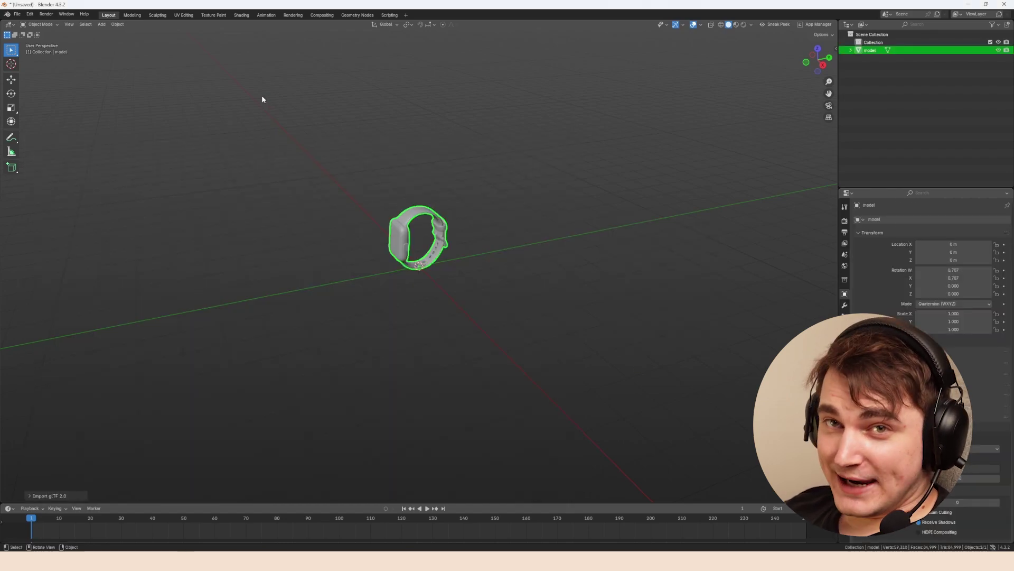
left_click(241, 16)
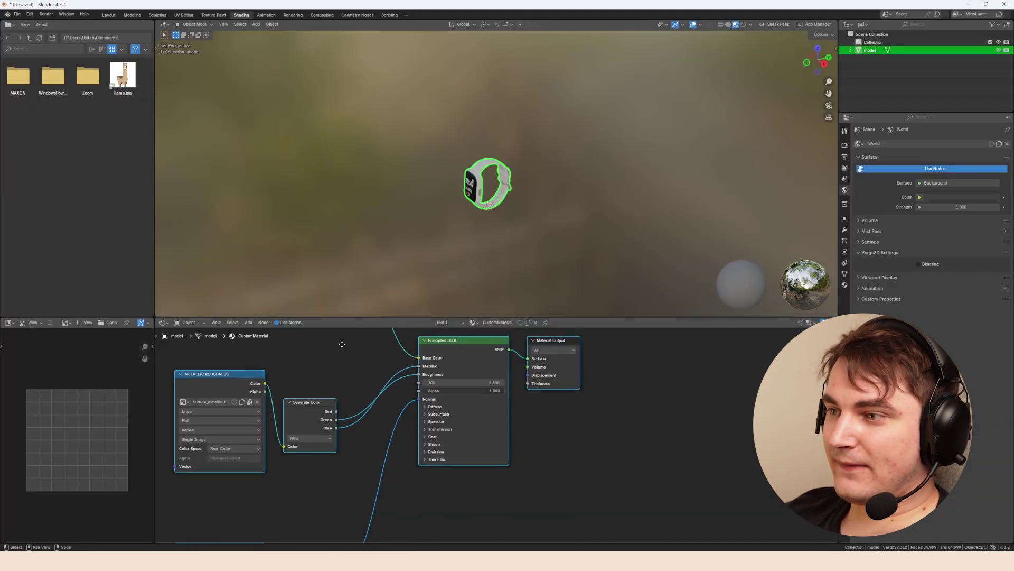
- Delete the original Base Color texture node from the watch's CustomMaterial
middle_click_drag(342, 344, 380, 502)
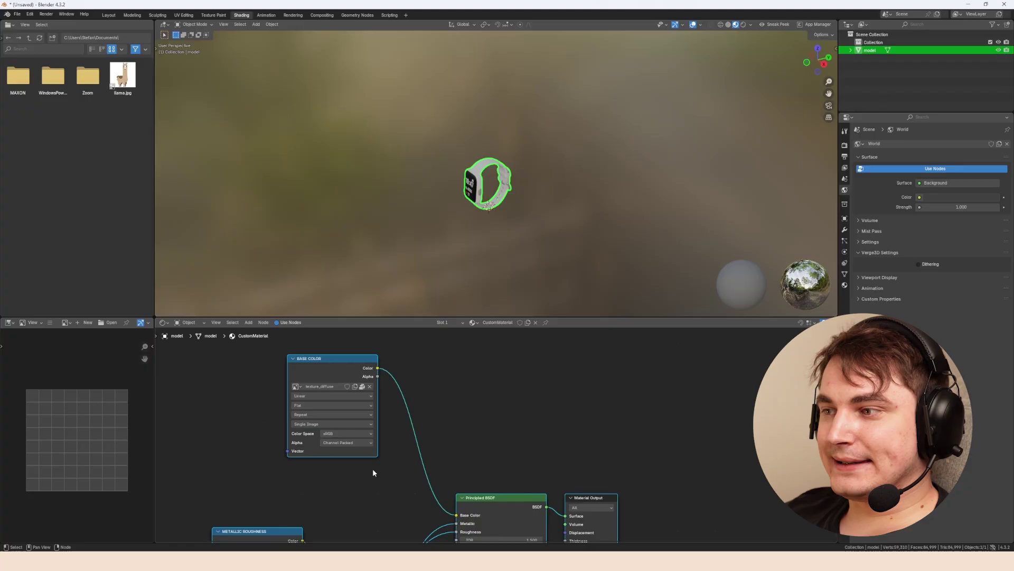
left_click(326, 371)
left_click_drag(328, 369, 311, 373)
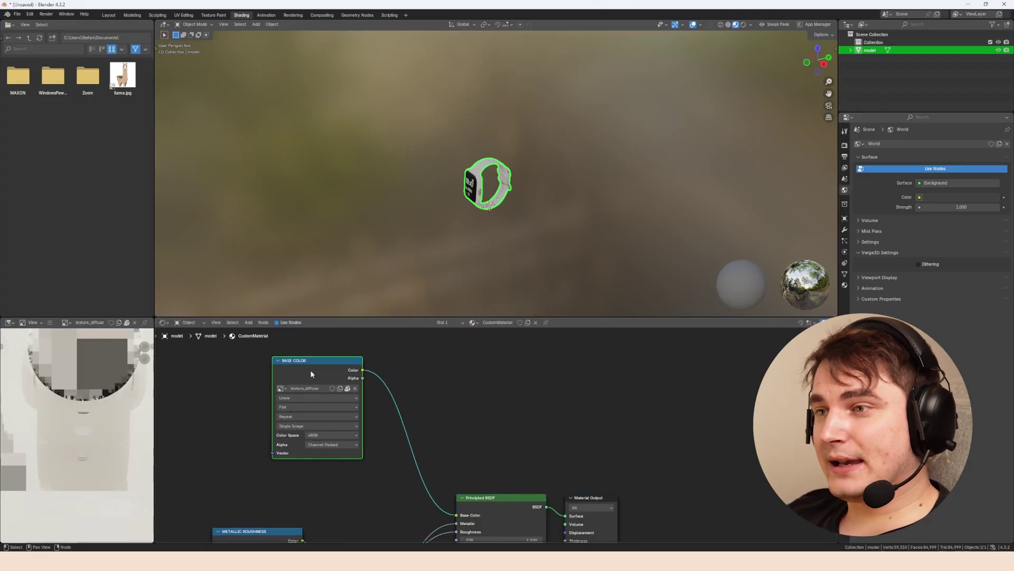
key("x")
- Add texture_diffuse.png from File Explorer as an image texture node and connect its Color output to the Principled BSDF Base Color
mouse_move(172, 561)
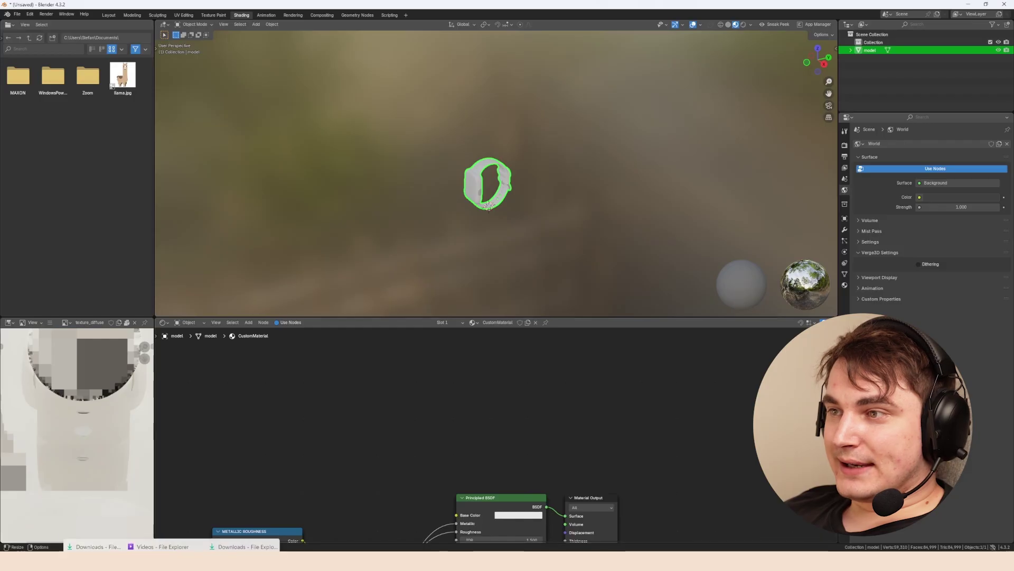
left_click(220, 519)
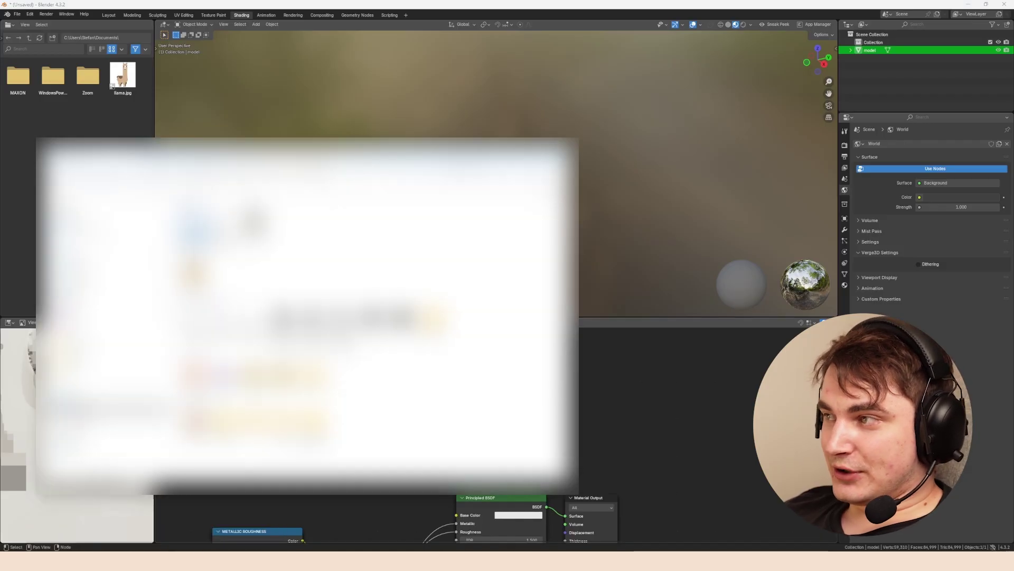
left_click_drag(264, 145, 638, 38)
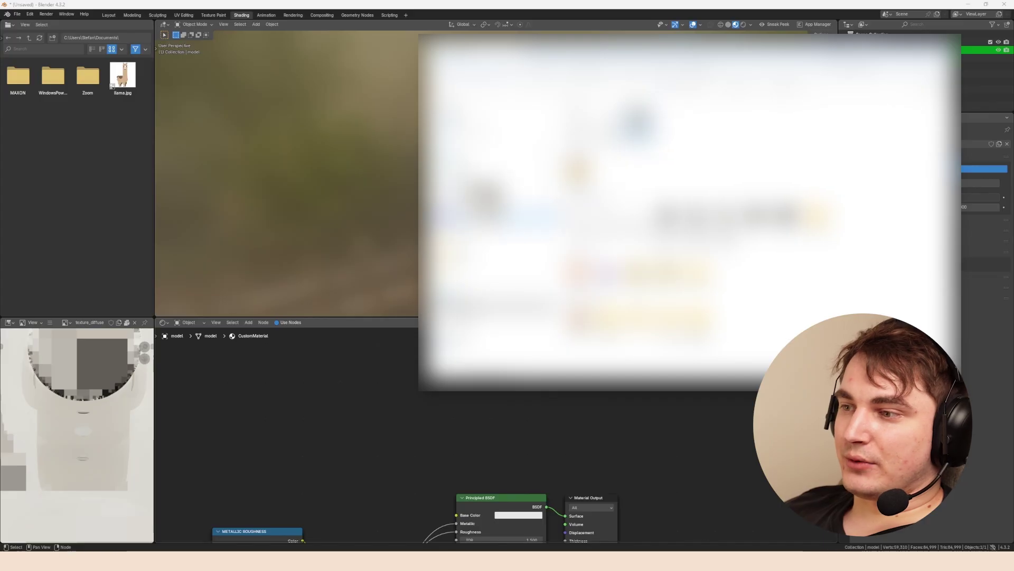
left_click_drag(289, 418, 275, 400)
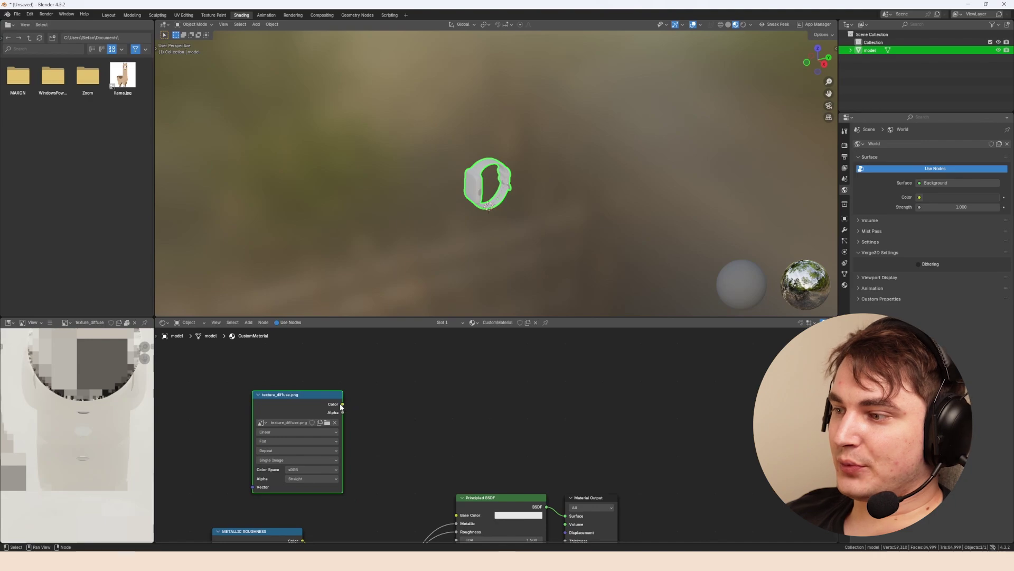
left_click_drag(343, 404, 456, 514)
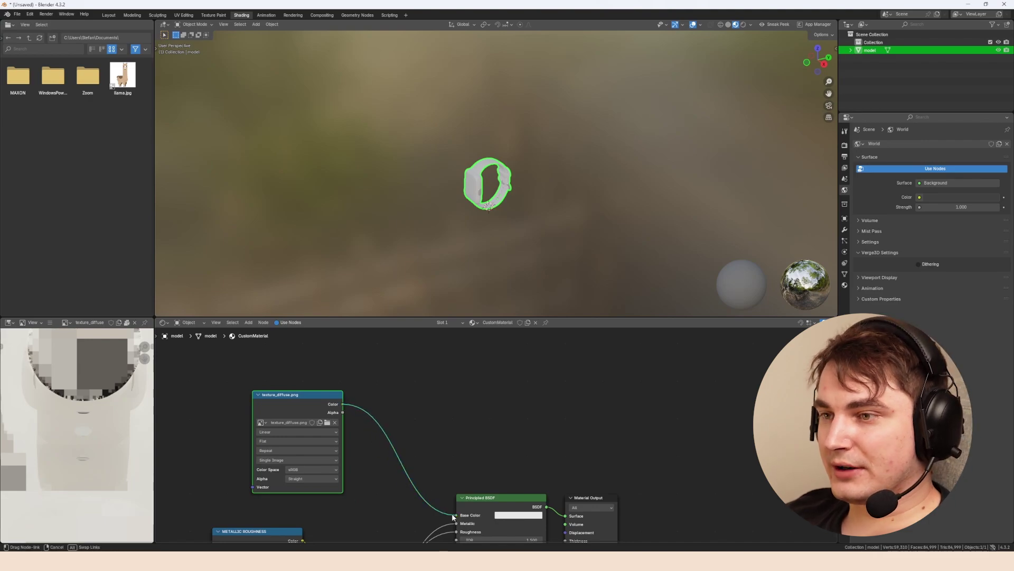
- Export the retextured watch as glTF 2.0, switch to Shopify and add the exported file to the Clokk Air product media
left_click(17, 14)
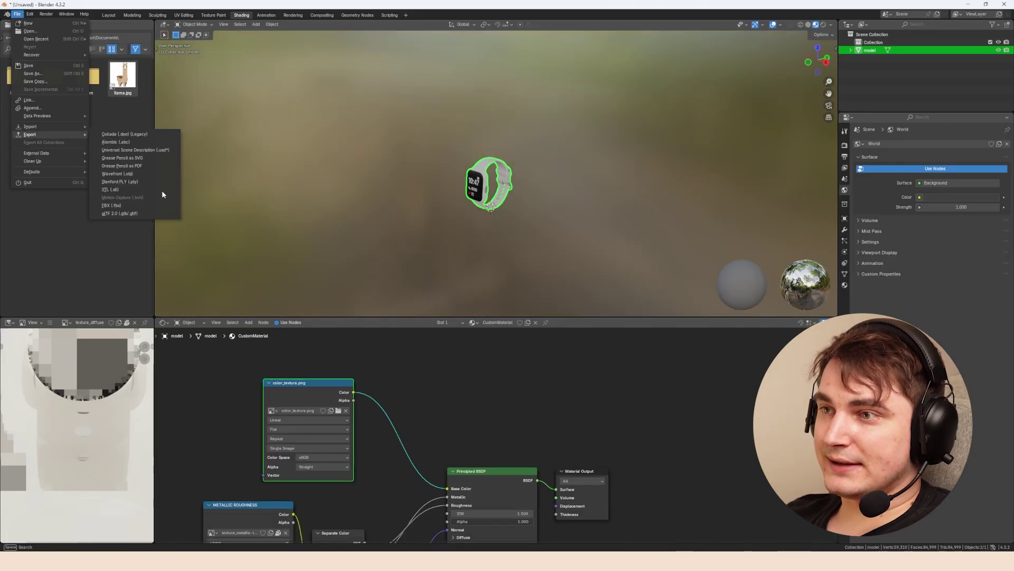
left_click(116, 213)
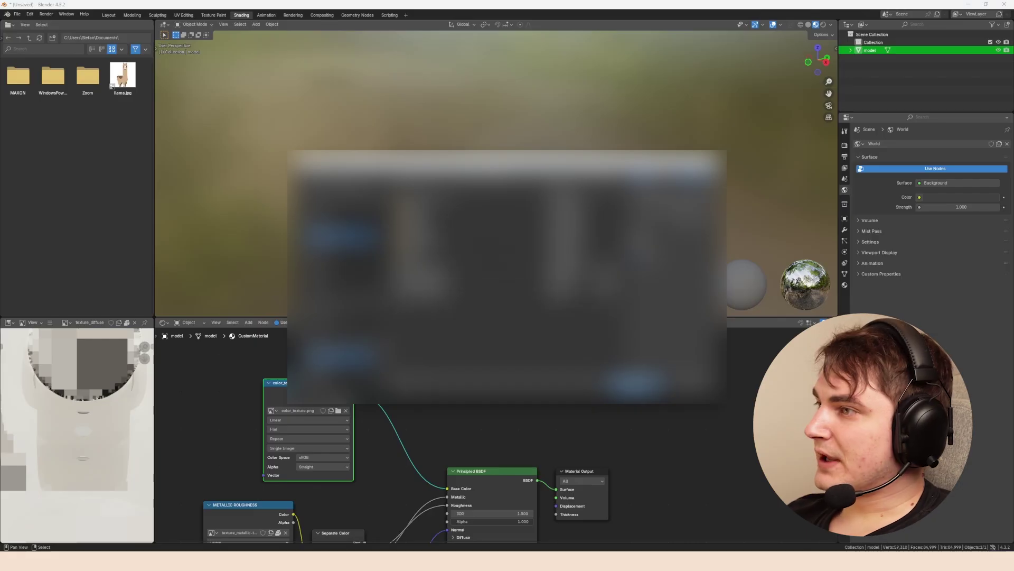
key("Return")
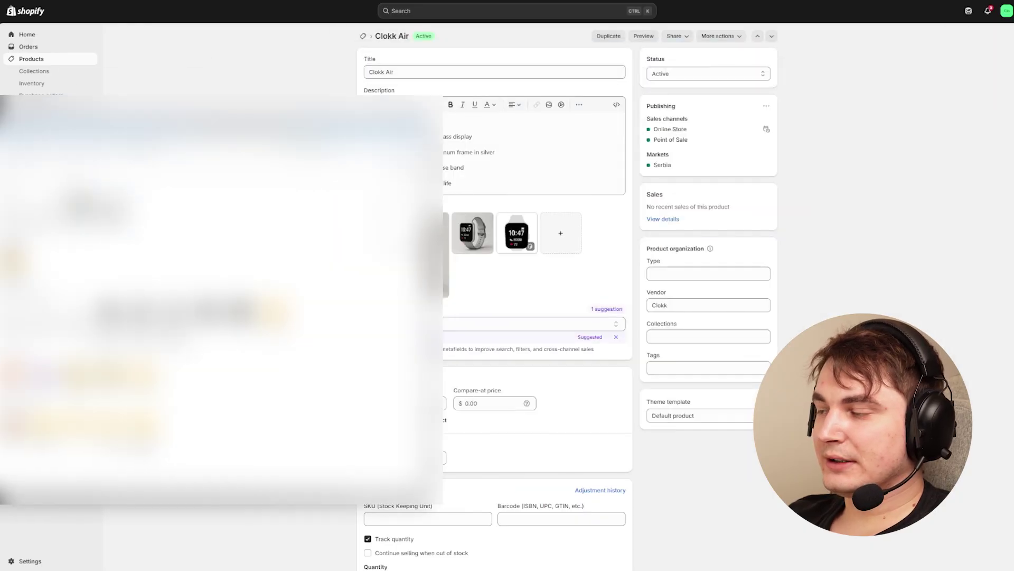
left_click_drag(95, 206, 528, 280)
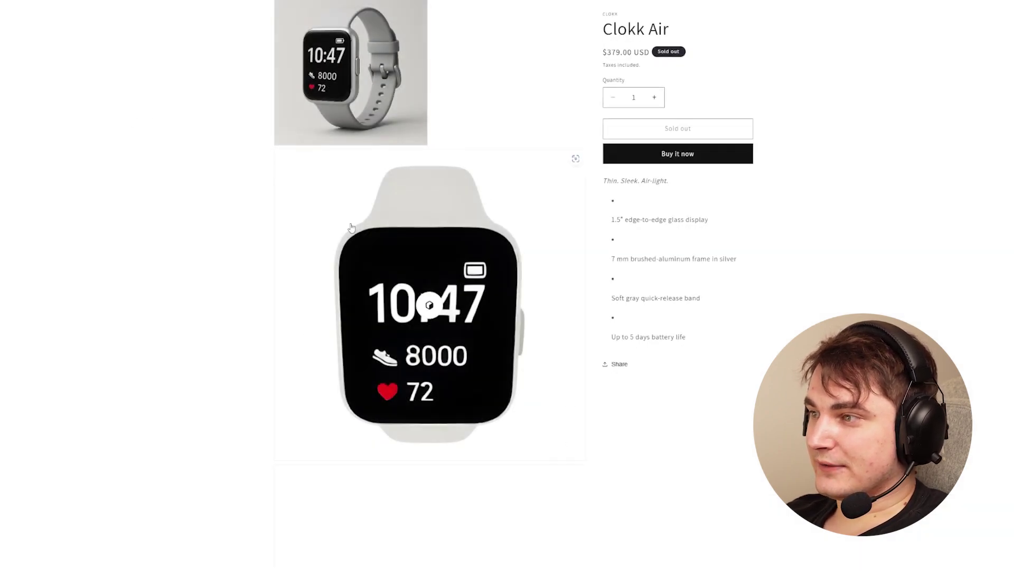
- Examine the two interactive watch models on the Clokk Air storefront page and compare how their screens and cases look
scroll(351, 228, "down", 2)
scroll(351, 228, "down", 1)
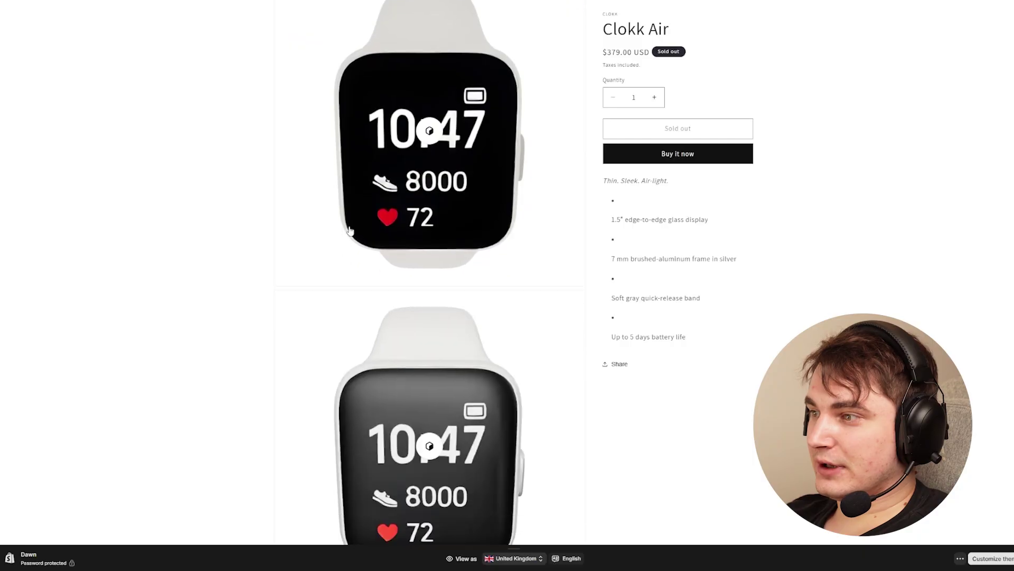
scroll(351, 226, "up", 2)
scroll(349, 229, "down", 4)
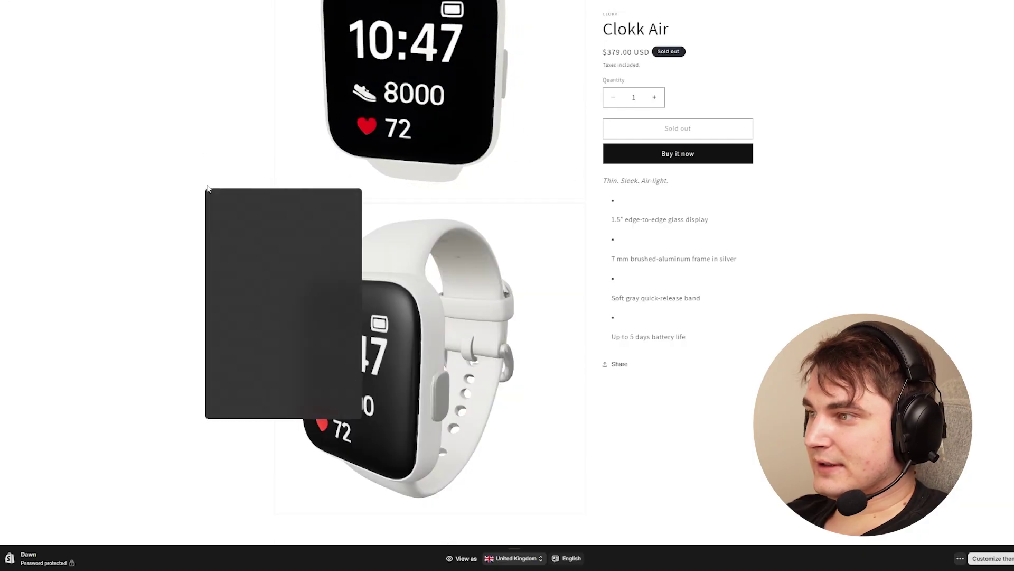
scroll(236, 170, "up", 4)
left_click_drag(390, 244, 282, 264)
scroll(282, 264, "down", 3)
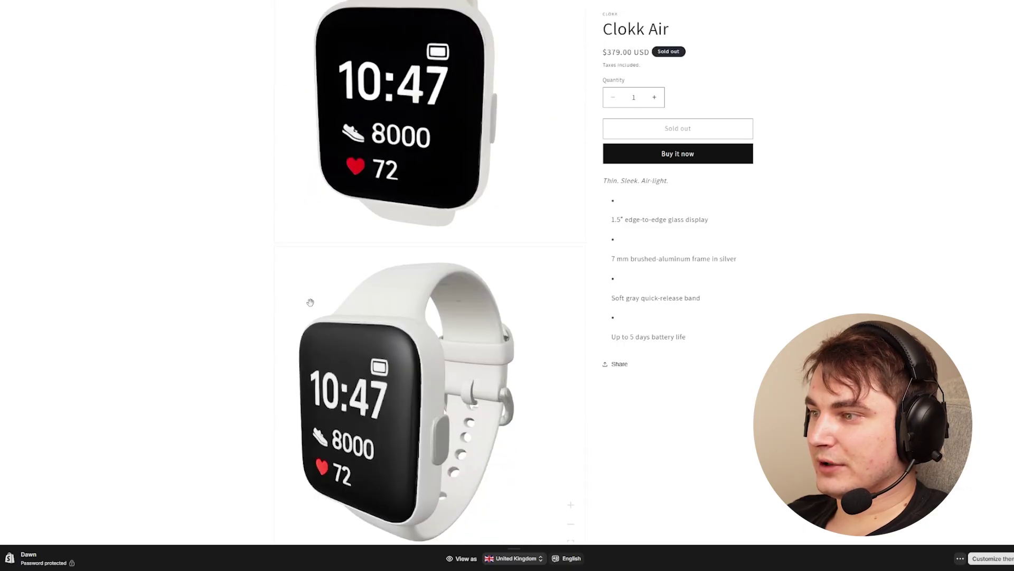
left_click_drag(310, 301, 465, 290)
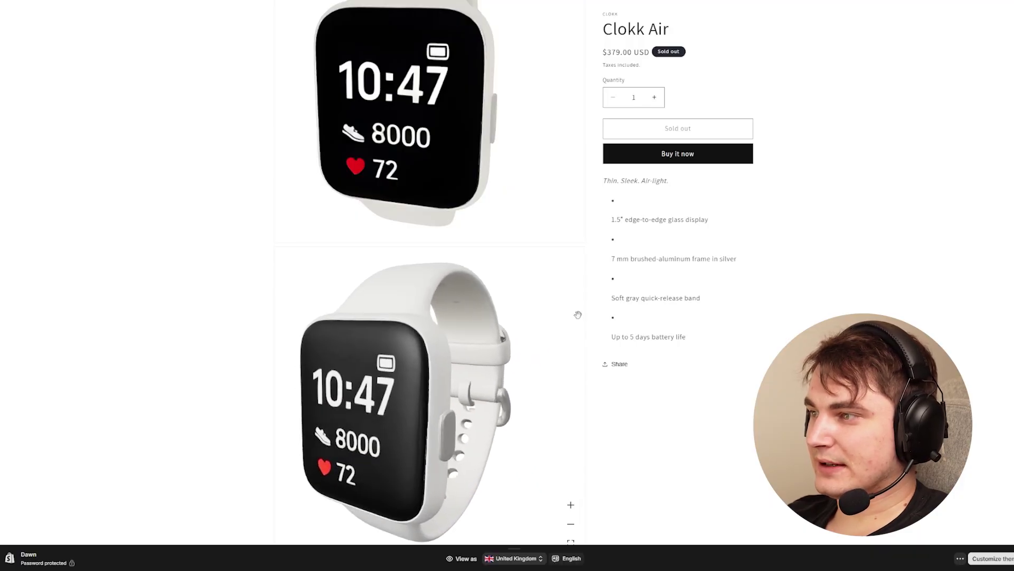
scroll(593, 319, "down", 1)
- Rotate the lower 3D watch to examine its back, strap and side, and compare its shading with the upper model
left_click_drag(301, 295, 350, 290)
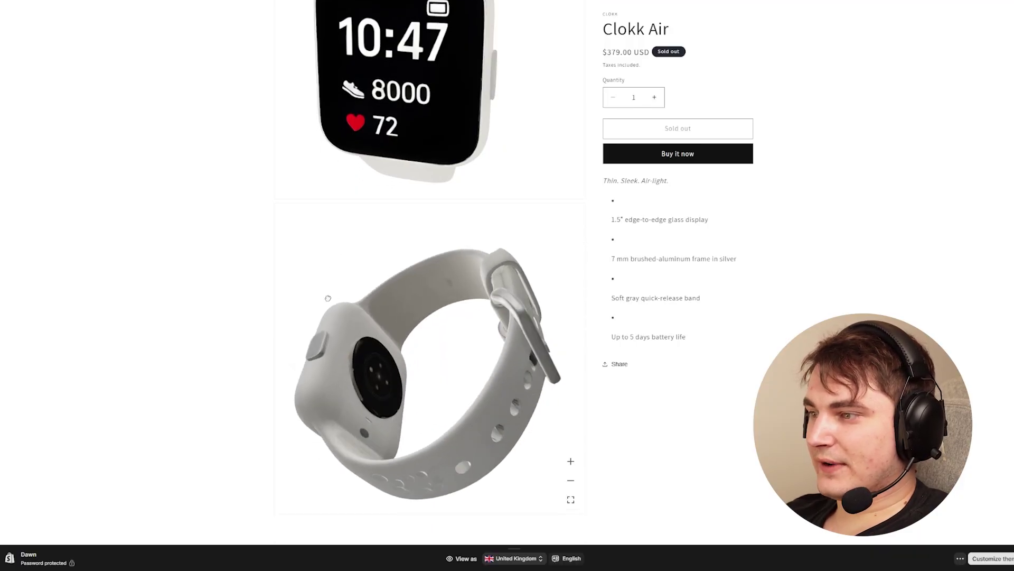
left_click_drag(330, 358, 342, 328)
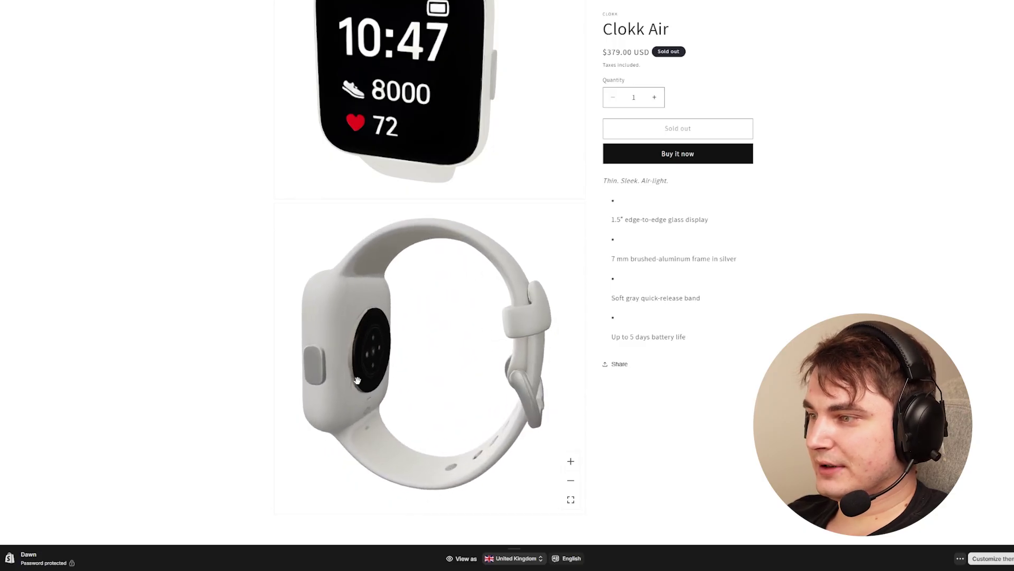
left_click_drag(381, 416, 450, 447)
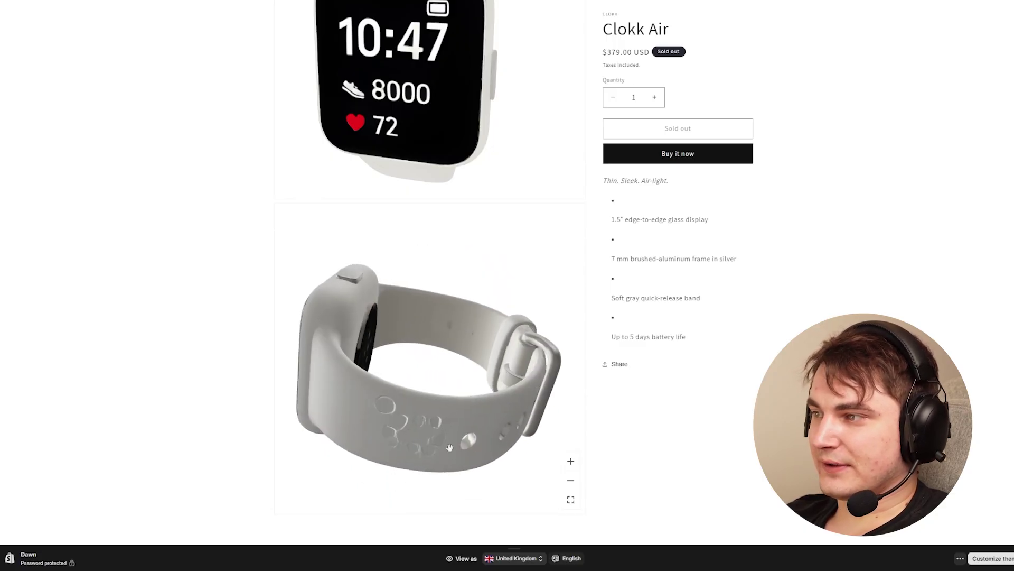
left_click_drag(455, 325, 404, 251)
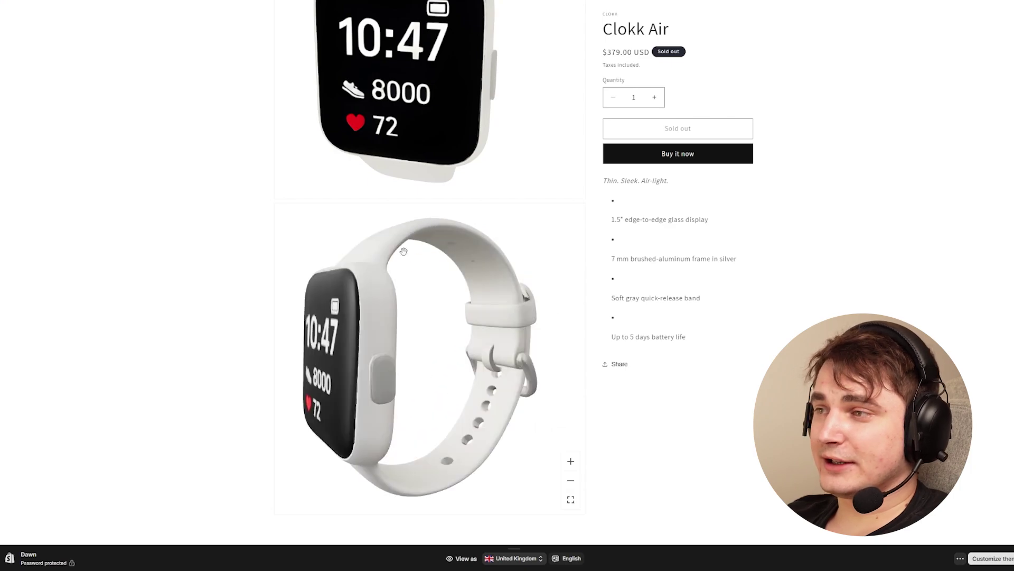
left_click_drag(404, 301, 439, 317)
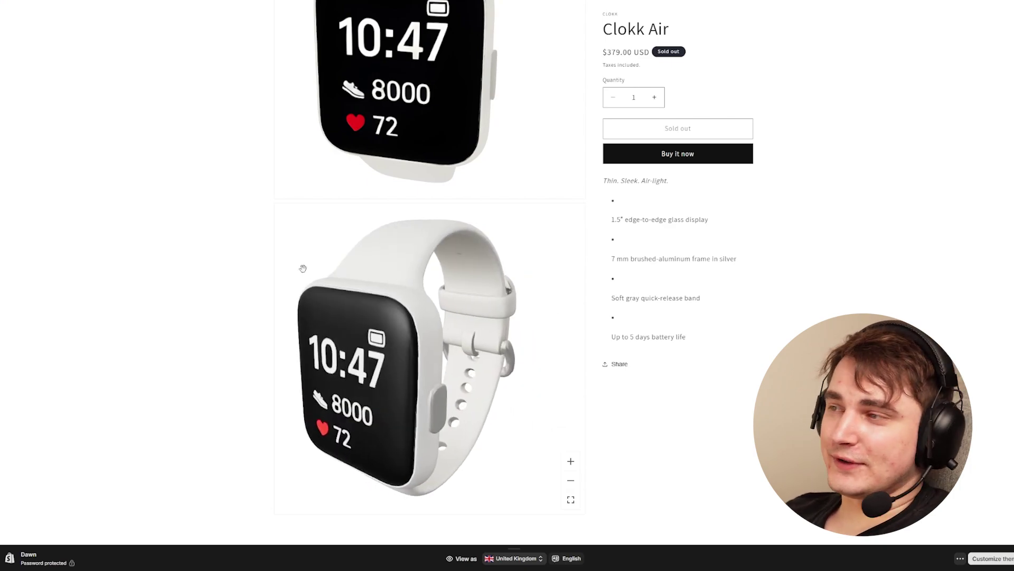
scroll(235, 244, "up", 1)
scroll(224, 268, "up", 5)
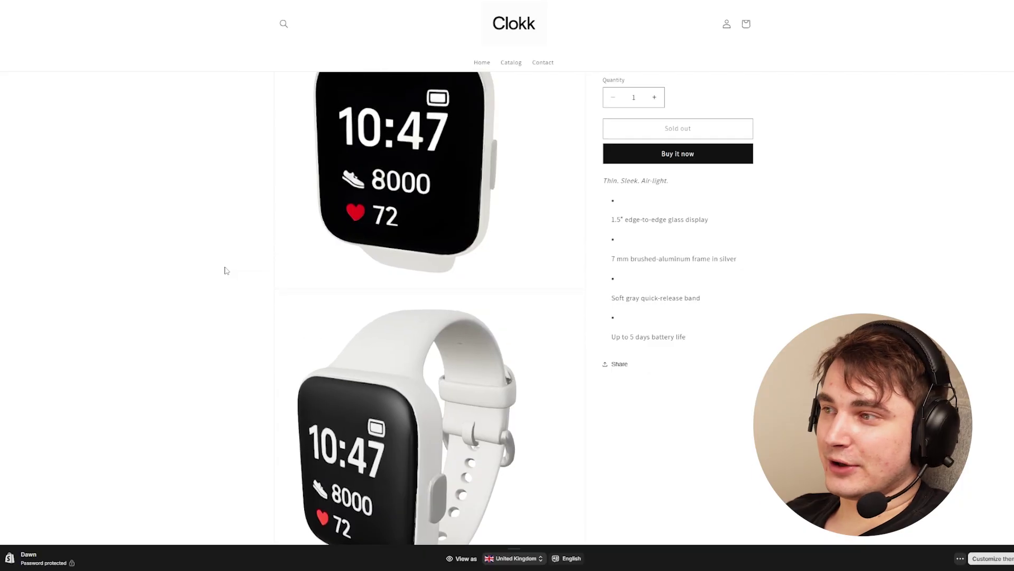
scroll(227, 270, "down", 7)
scroll(226, 281, "up", 2)
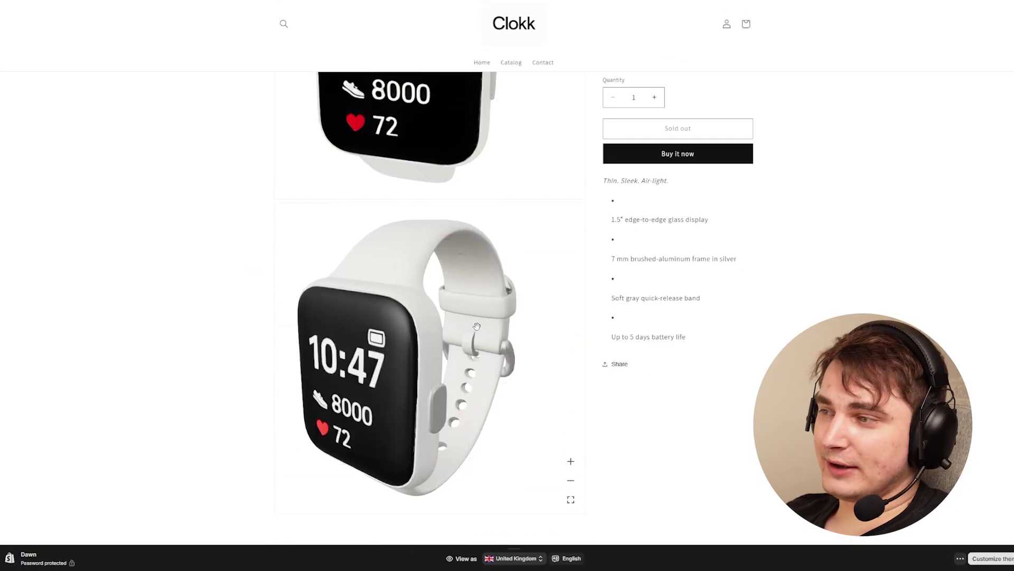
left_click_drag(478, 326, 291, 291)
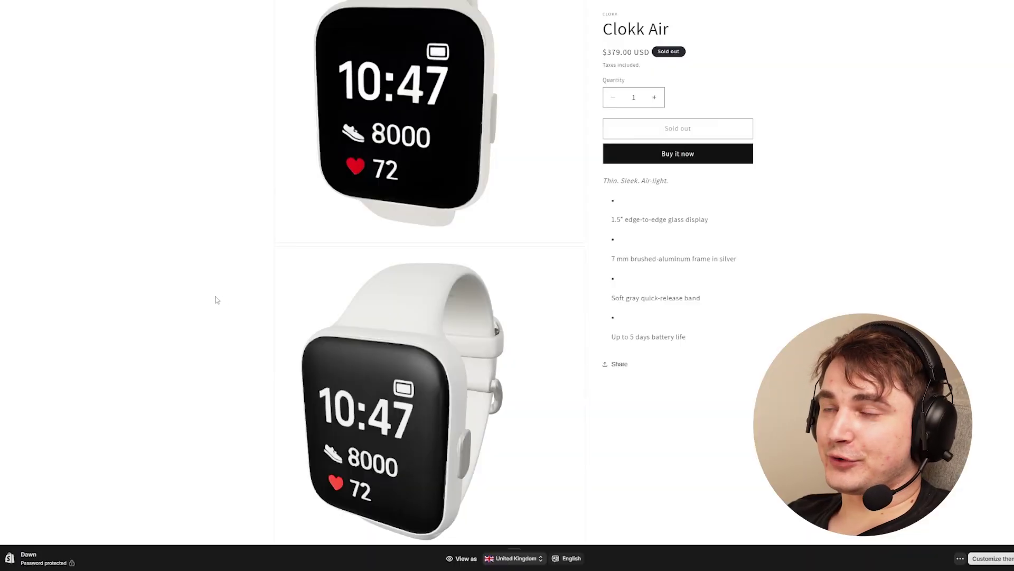
scroll(211, 295, "up", 3)
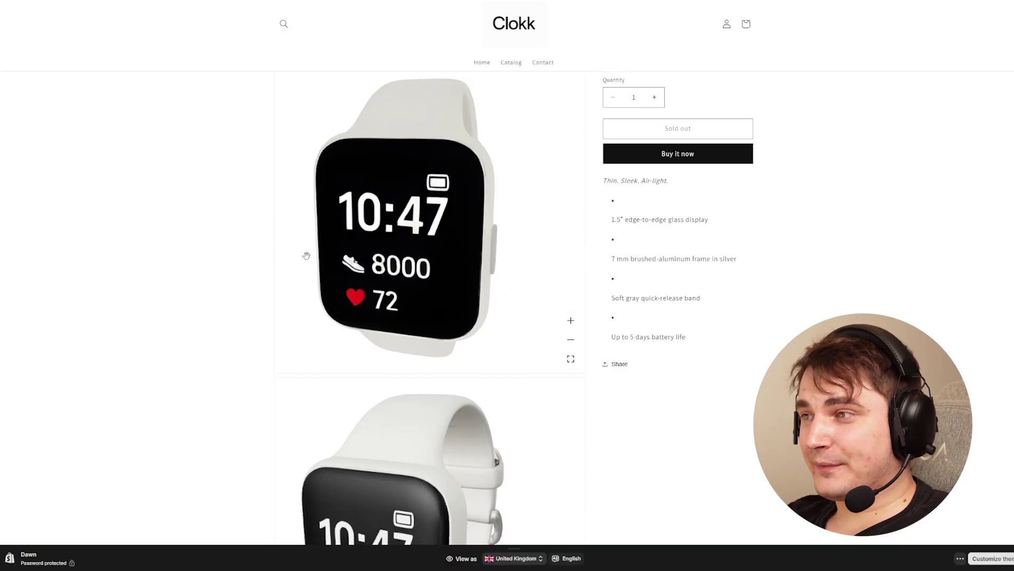
scroll(217, 275, "up", 1)
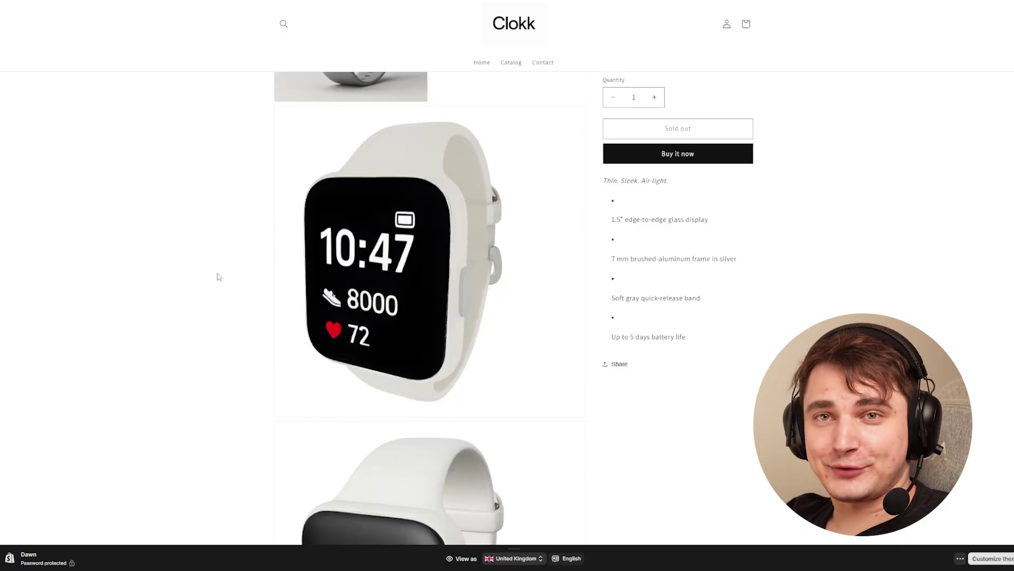